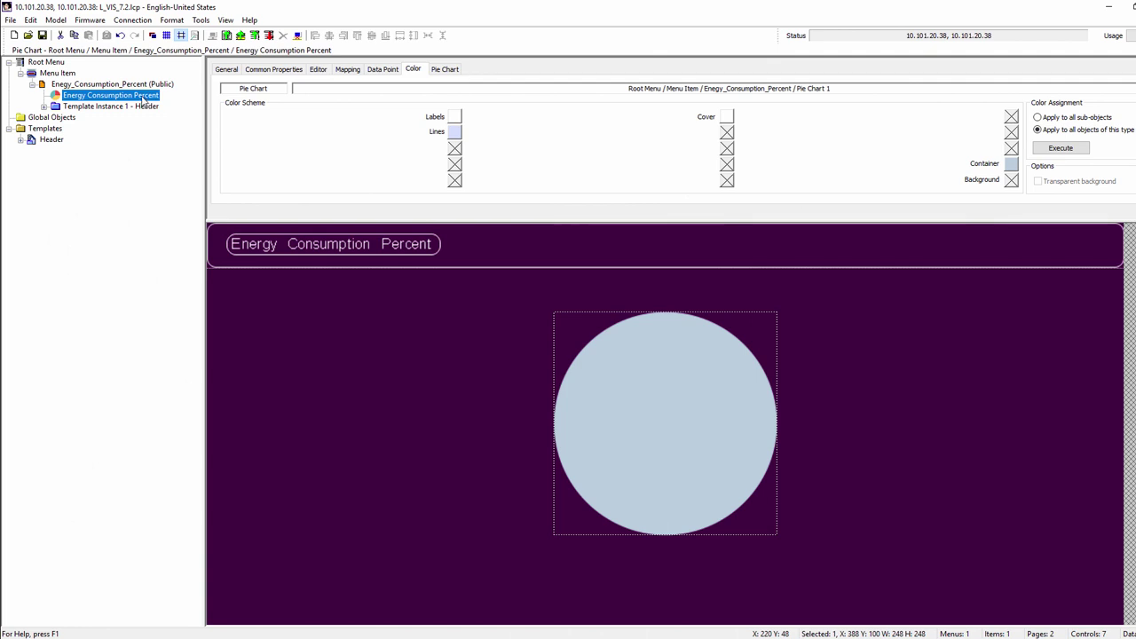
# Step: Link the Energy_Consumption_Percent datapoints Office_224 through Office_227 to the pie chart
pyautogui.rightClick(144, 96)
pyautogui.click(107, 103)
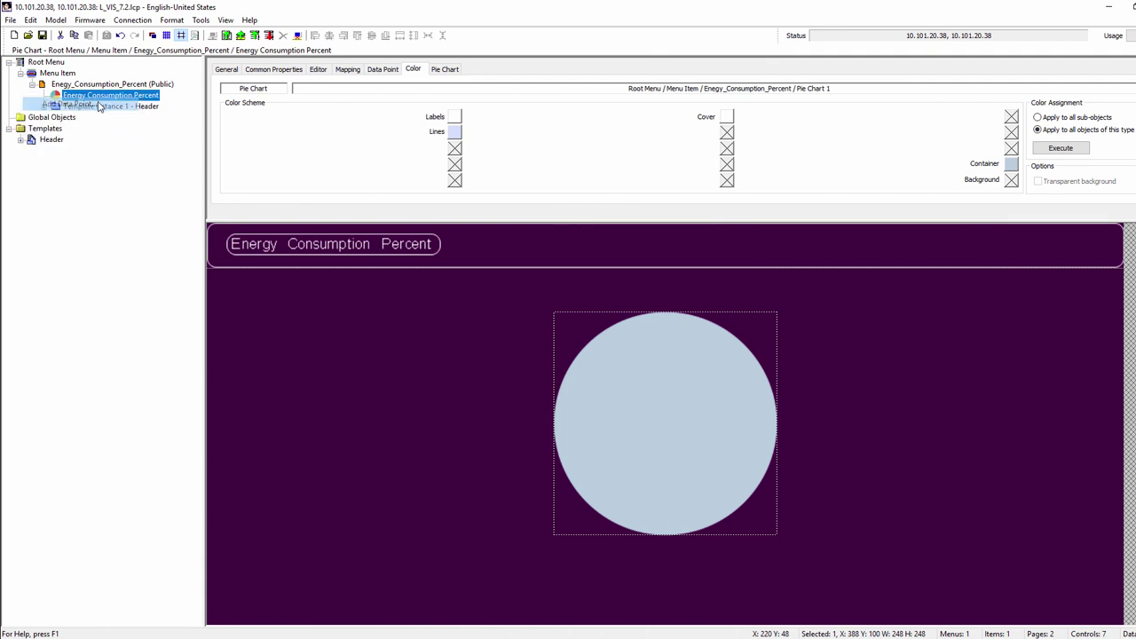
pyautogui.click(189, 196)
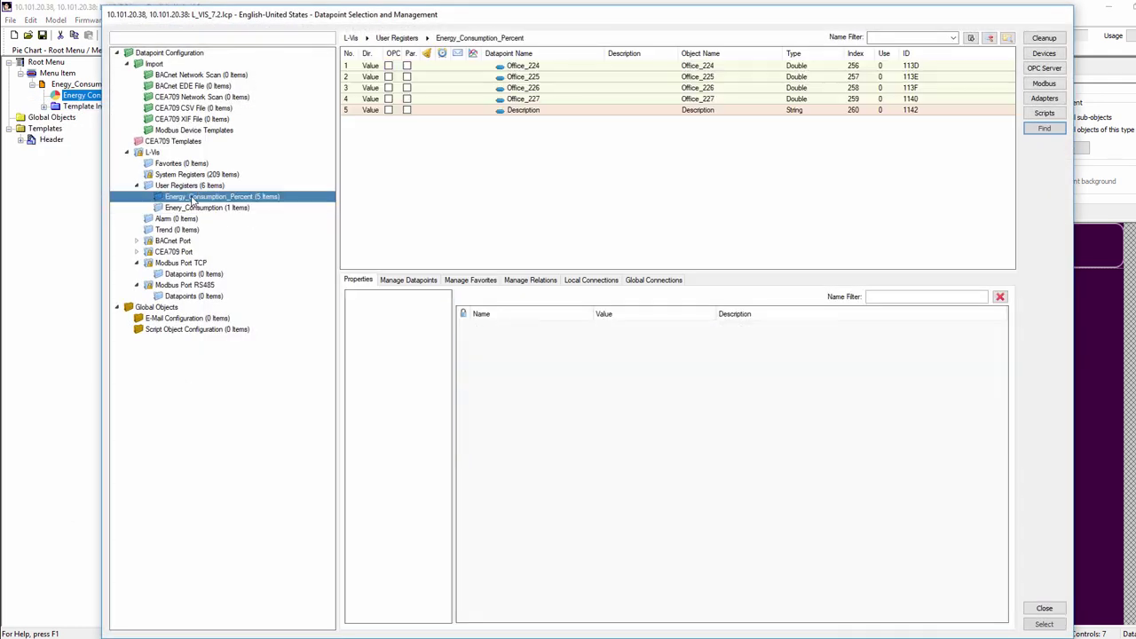
pyautogui.click(513, 68)
pyautogui.moveTo(513, 68); pyautogui.dragTo(525, 99)
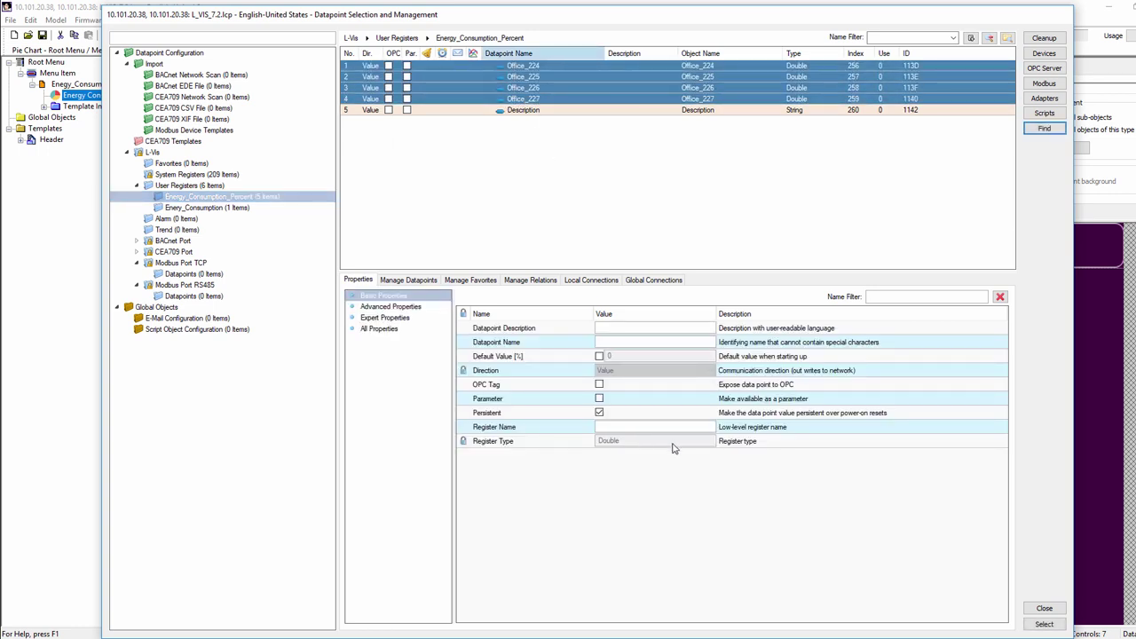
pyautogui.click(1043, 624)
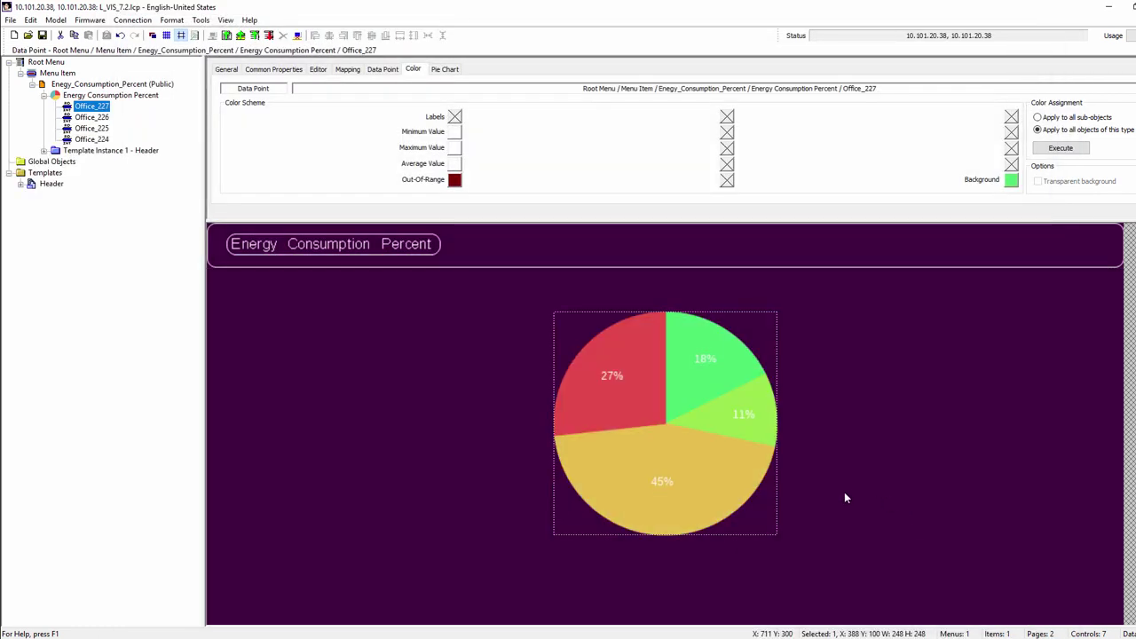
# Step: On the Pie Chart settings, label slices outside with absolute values instead of percentages
pyautogui.hotkey('ctrl', 'Tab')
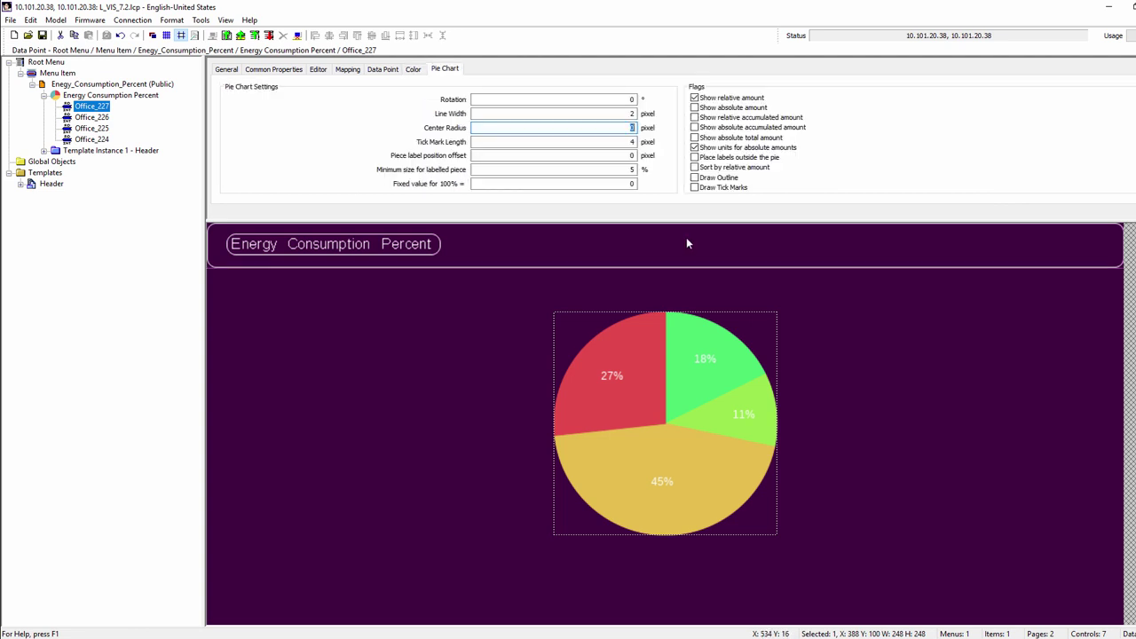
pyautogui.click(694, 157)
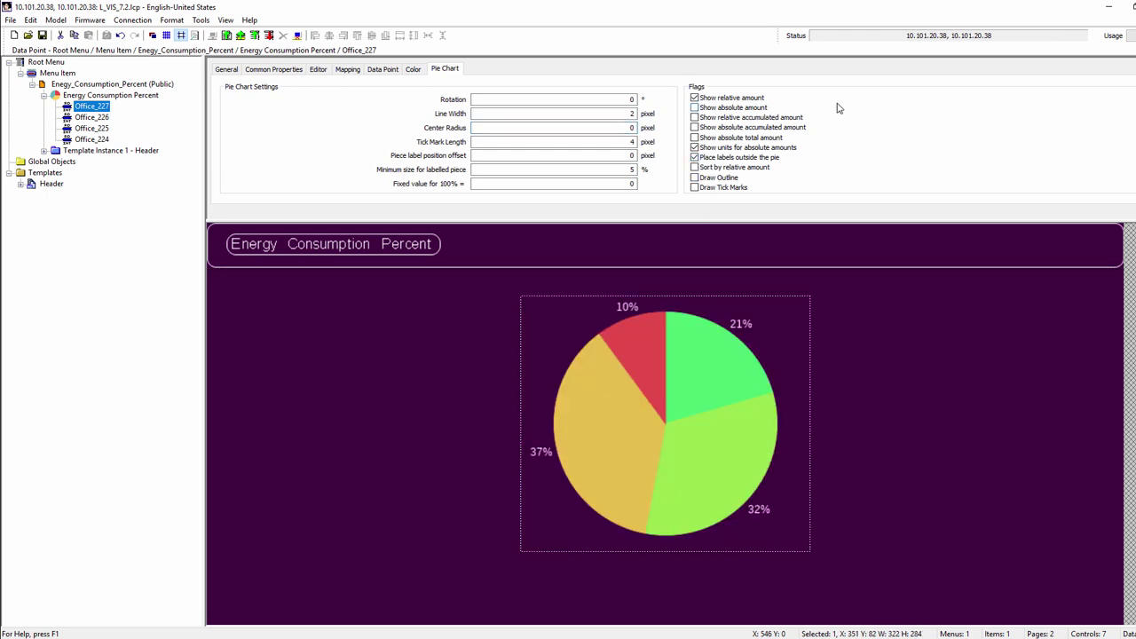
pyautogui.click(694, 107)
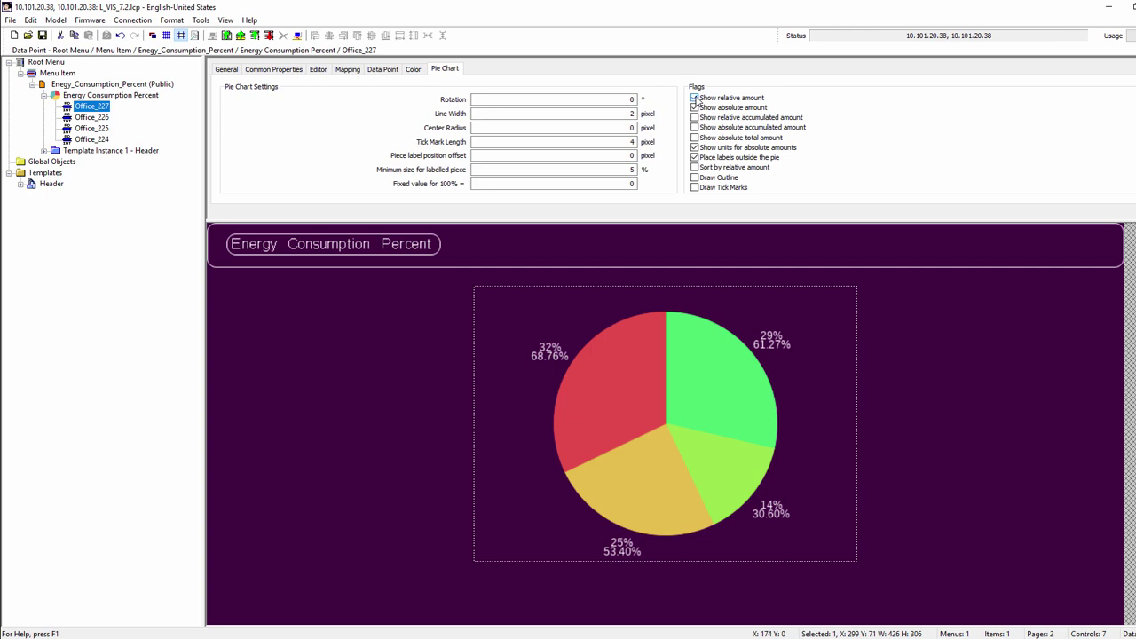
pyautogui.click(694, 98)
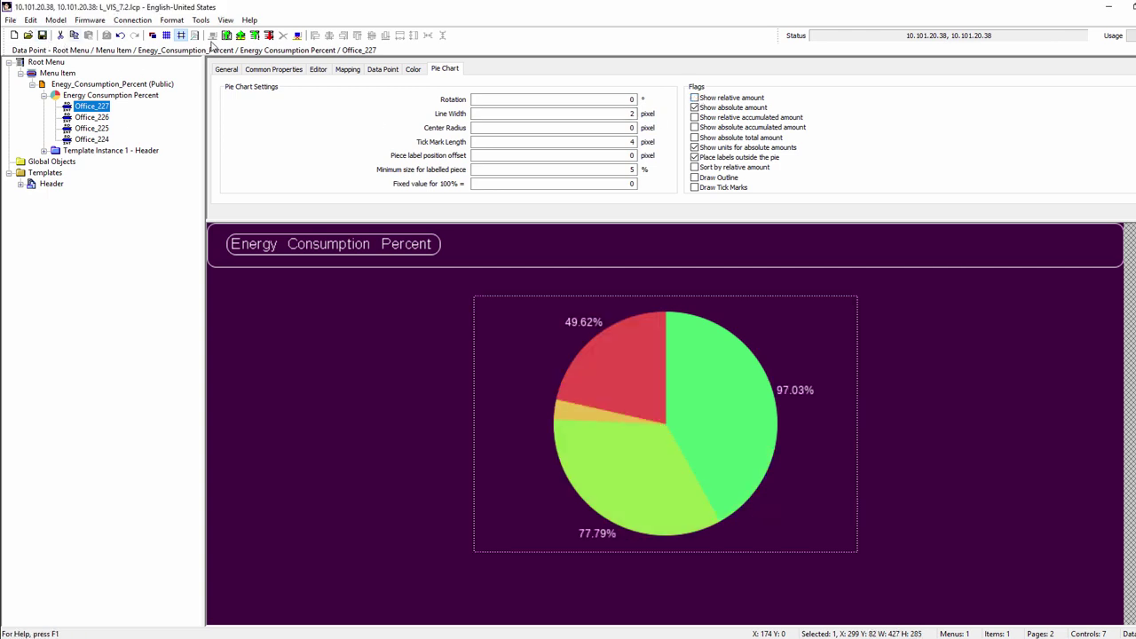
# Step: Download the project to the device, set Office_226 and Office_227 to 0, then show percentages
pyautogui.click(269, 35)
pyautogui.click(612, 361)
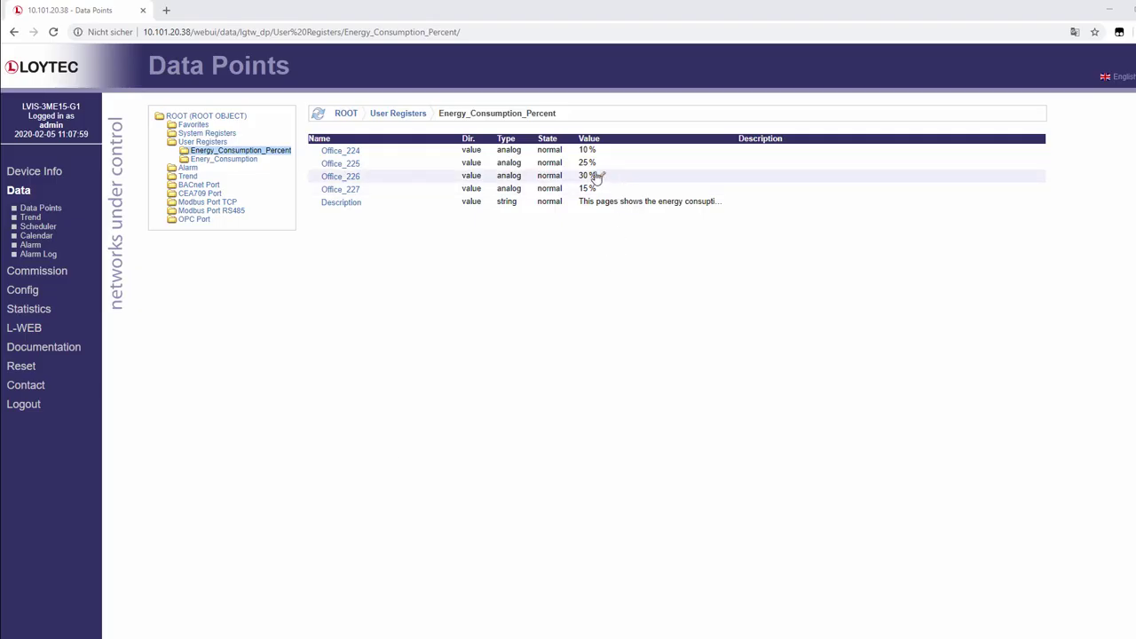
pyautogui.click(597, 175)
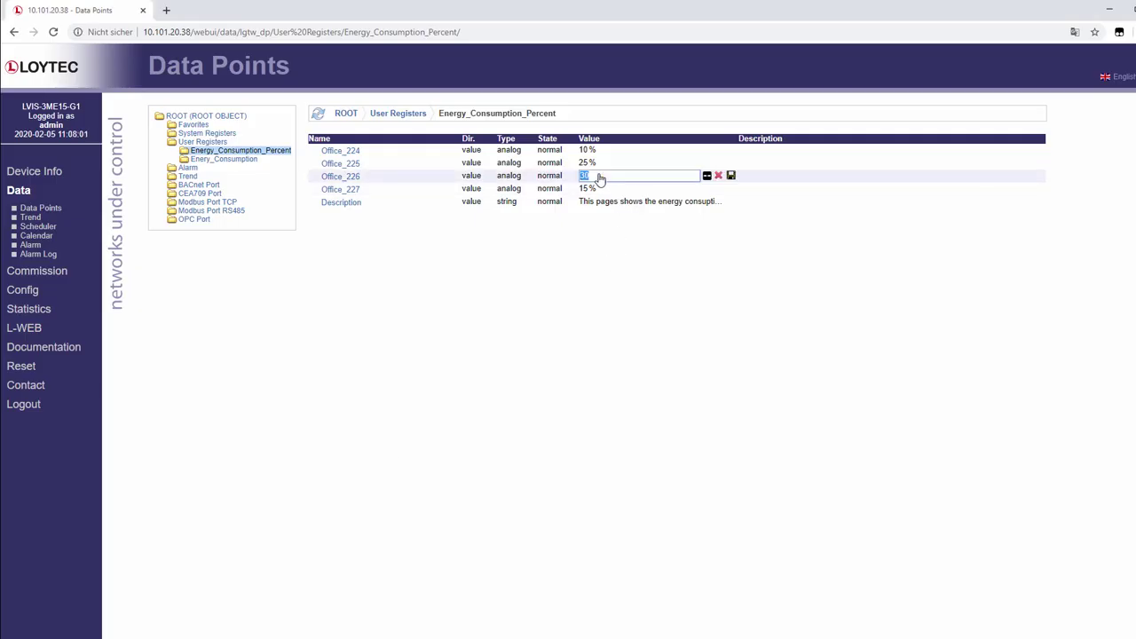
pyautogui.write('0')
pyautogui.press('Return')
pyautogui.click(595, 188)
pyautogui.write('0')
pyautogui.press('Return')
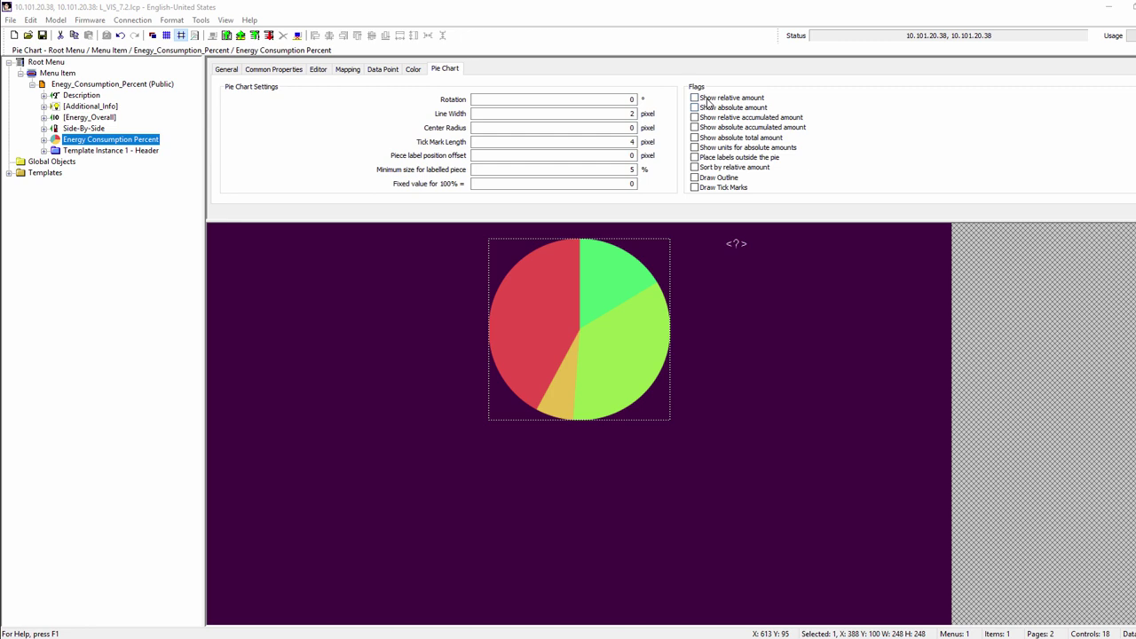
pyautogui.click(695, 98)
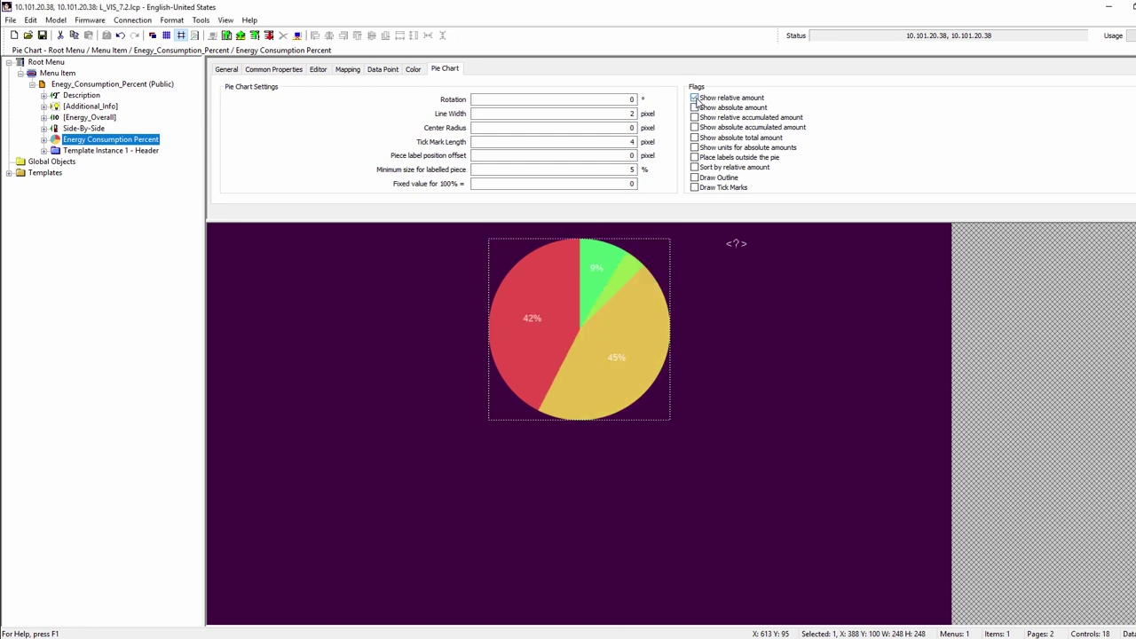
# Step: Try absolute, relative accumulated, absolute accumulated and absolute total slice label options
pyautogui.click(695, 107)
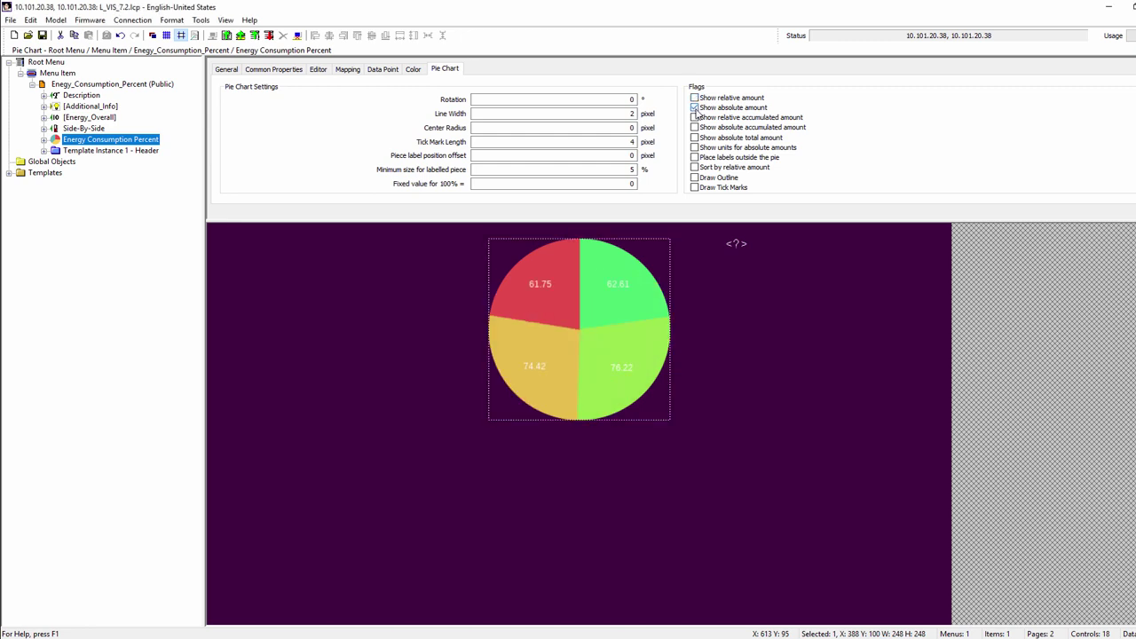
pyautogui.click(694, 117)
pyautogui.click(695, 127)
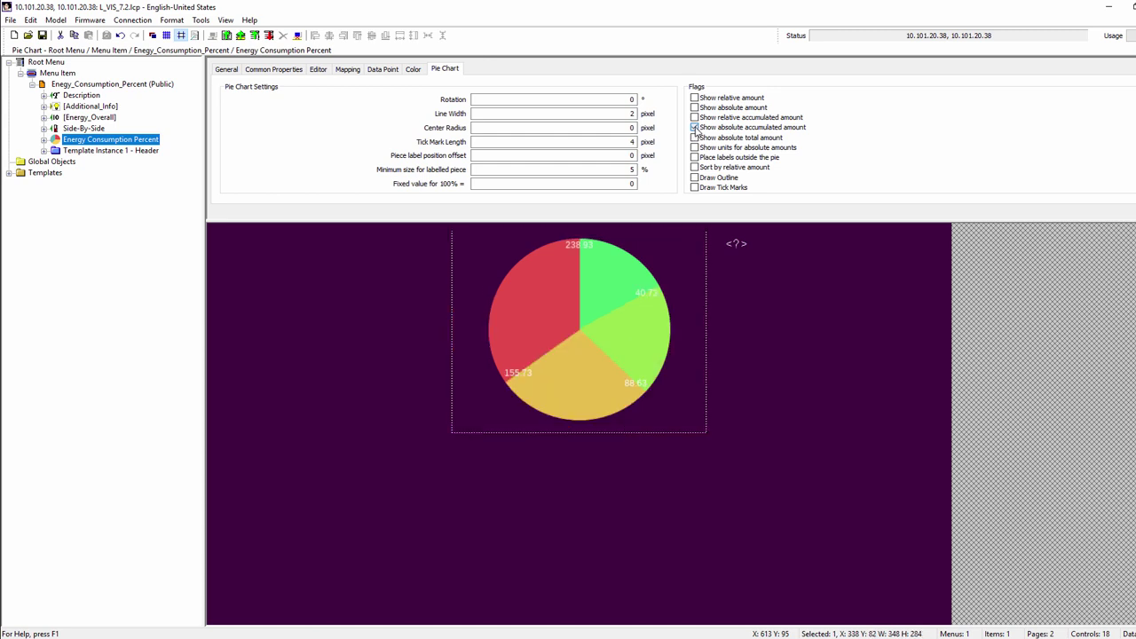
pyautogui.click(695, 138)
pyautogui.click(695, 138)
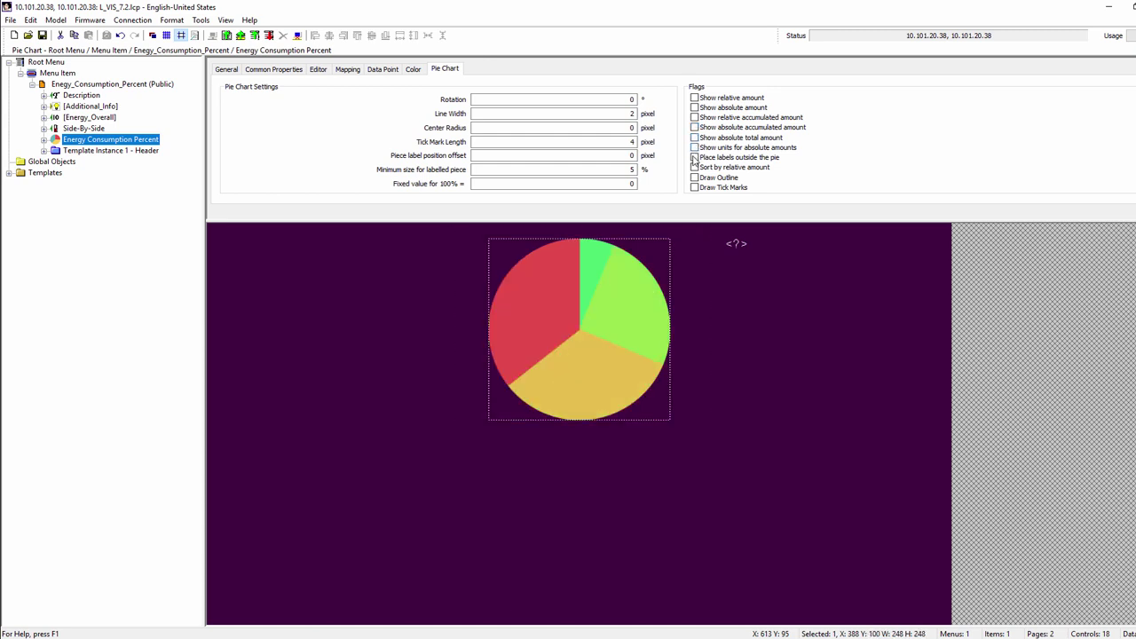
# Step: Add an outline and tick marks, restore percentage labels, and set Center Radius to 50
pyautogui.click(695, 178)
pyautogui.click(708, 97)
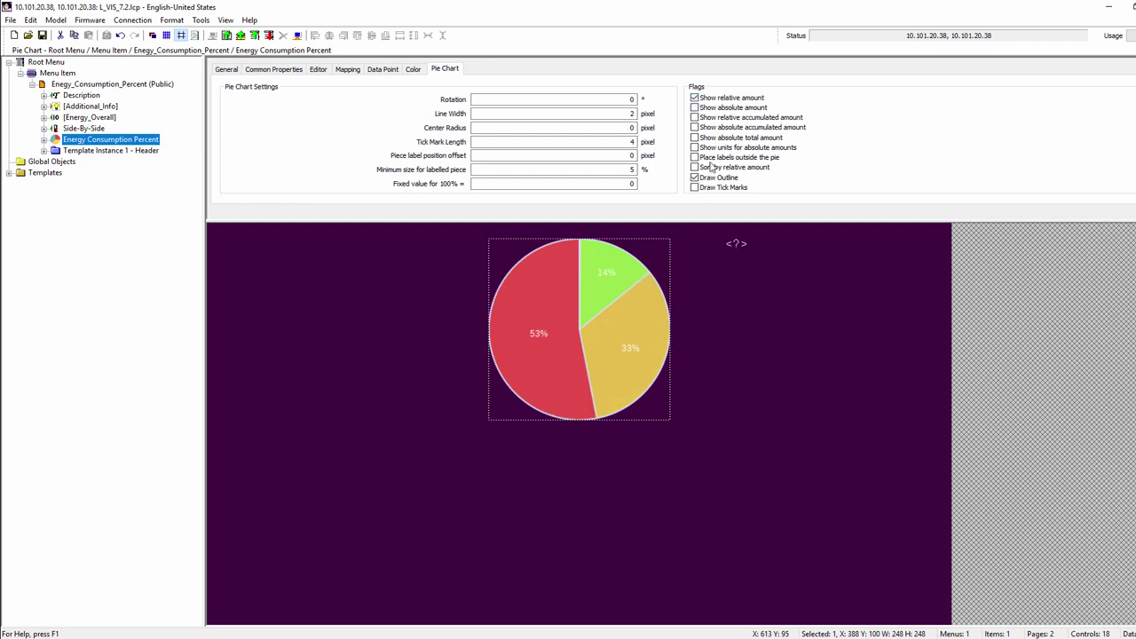
pyautogui.click(696, 188)
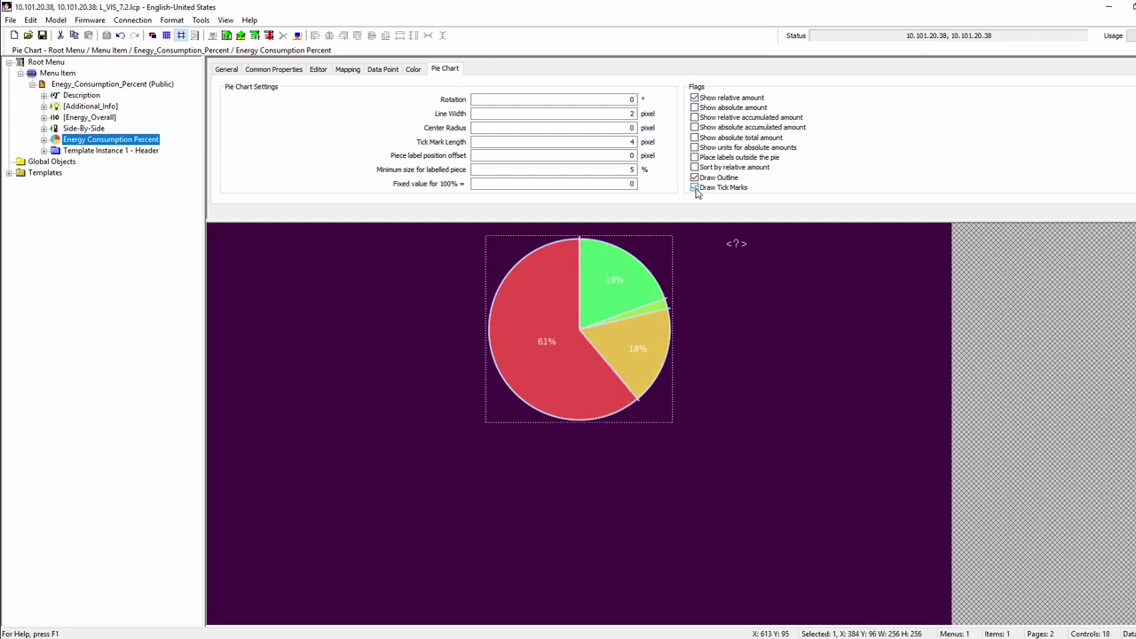
pyautogui.doubleClick(632, 128)
pyautogui.write('50')
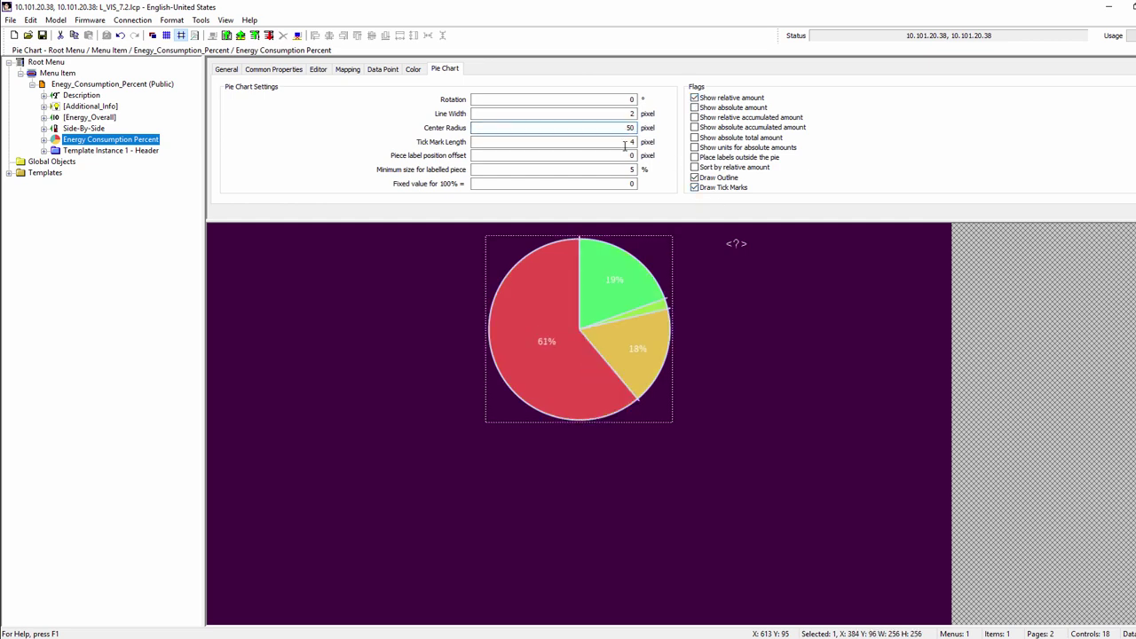
pyautogui.press('Tab')
pyautogui.click(413, 69)
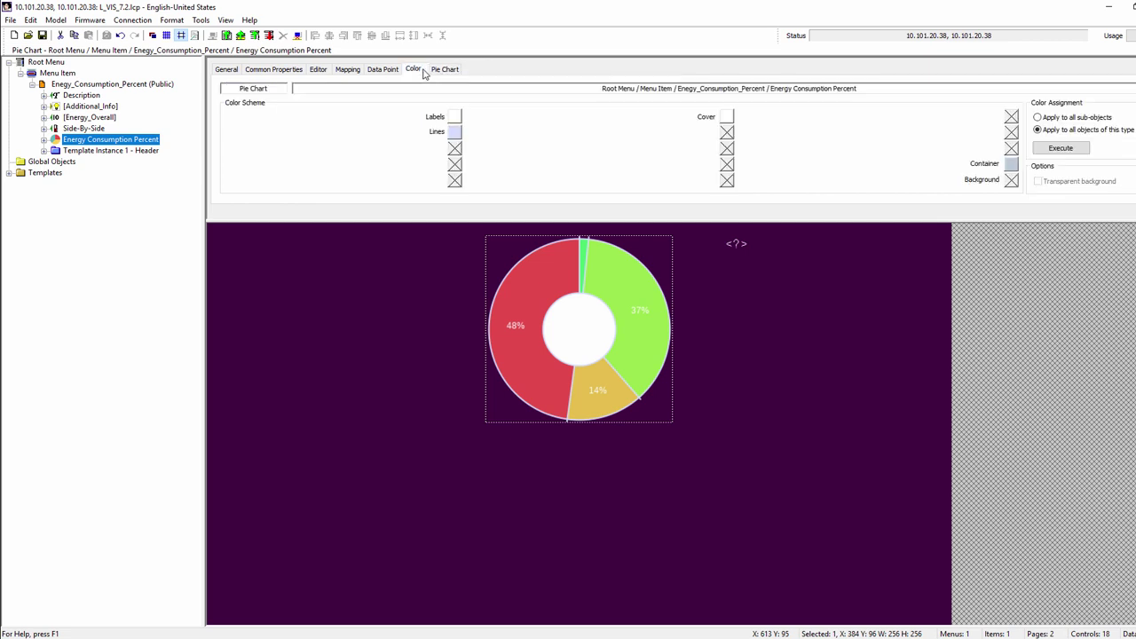
# Step: Set the donut's Cover colour to dark purple
pyautogui.click(726, 117)
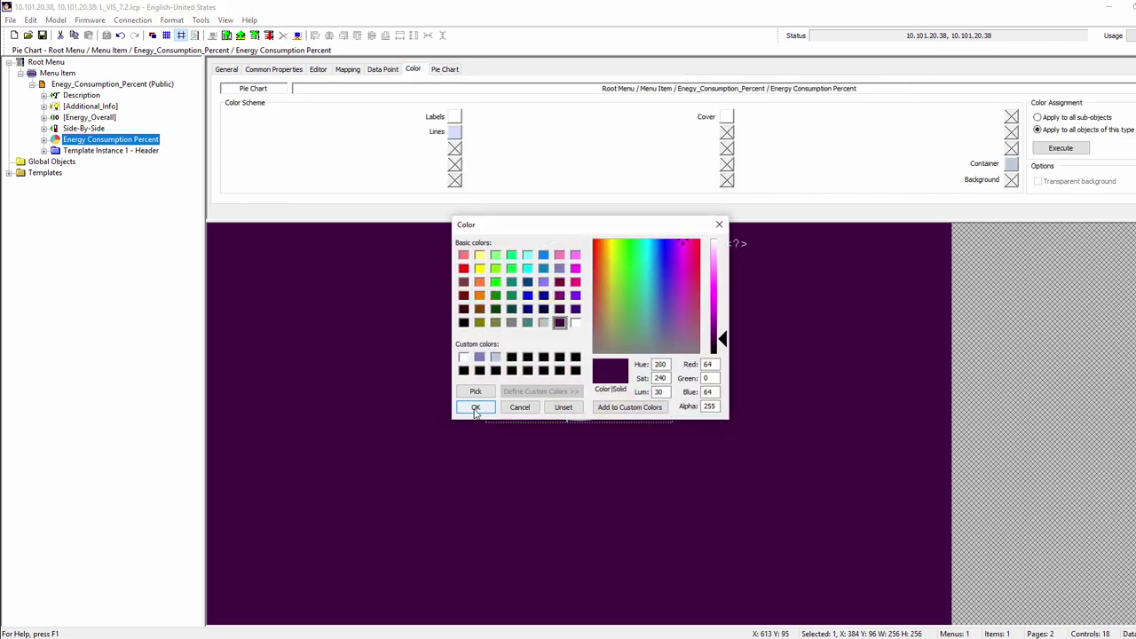
pyautogui.click(476, 407)
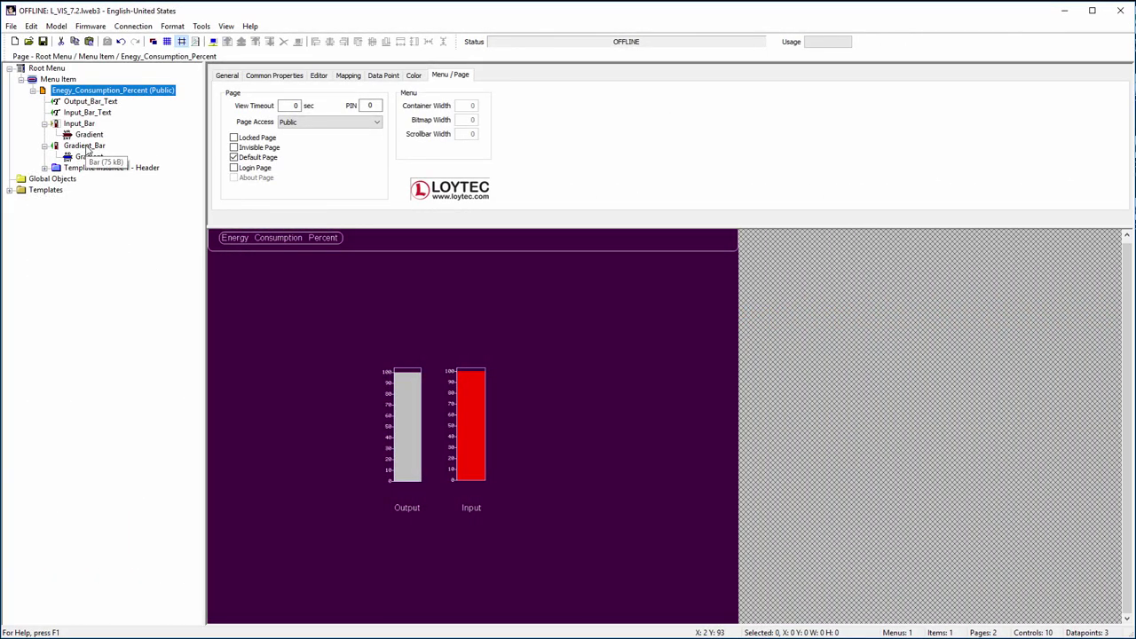
# Step: Add a Color Mapping to the Gradient datapoint under Gradient_Bar and show its settings
pyautogui.click(88, 155)
pyautogui.rightClick(88, 159)
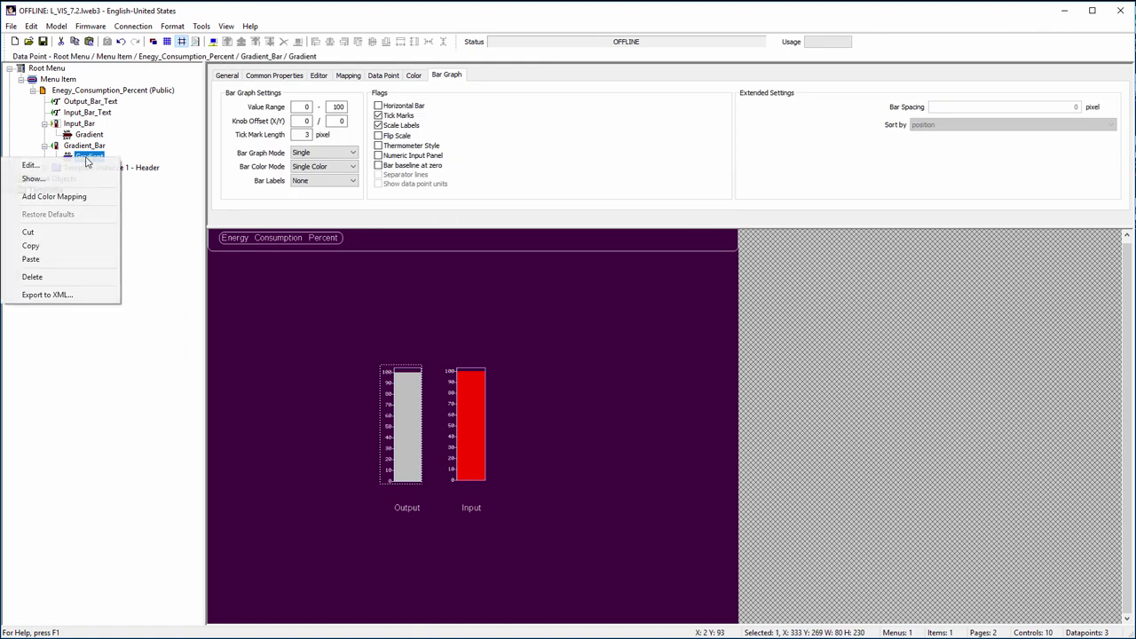
pyautogui.click(76, 198)
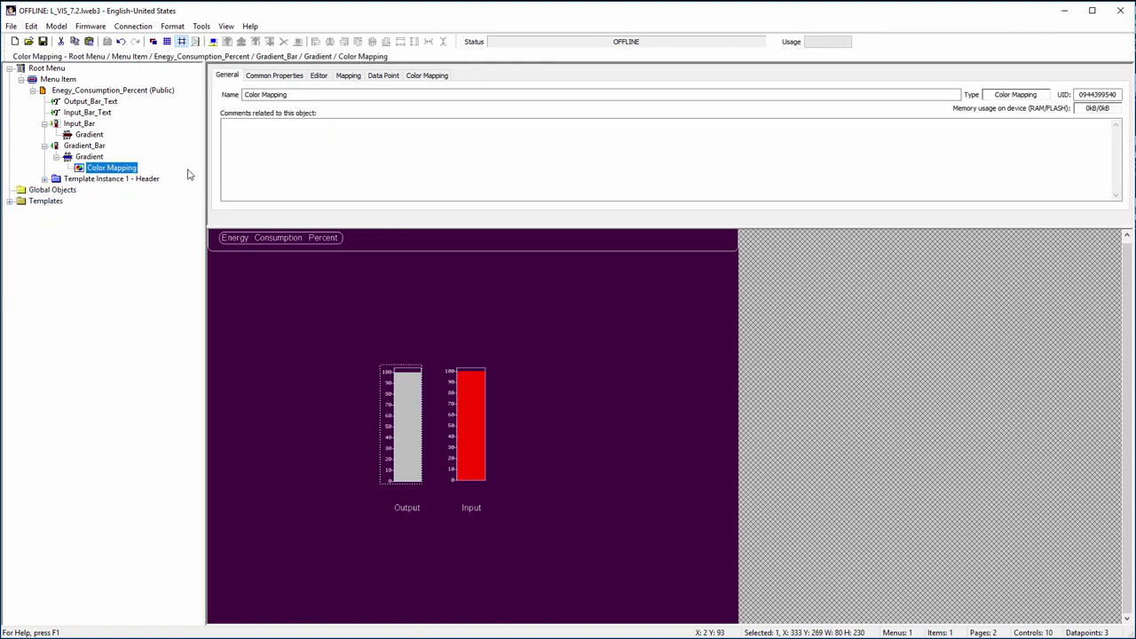
pyautogui.click(424, 76)
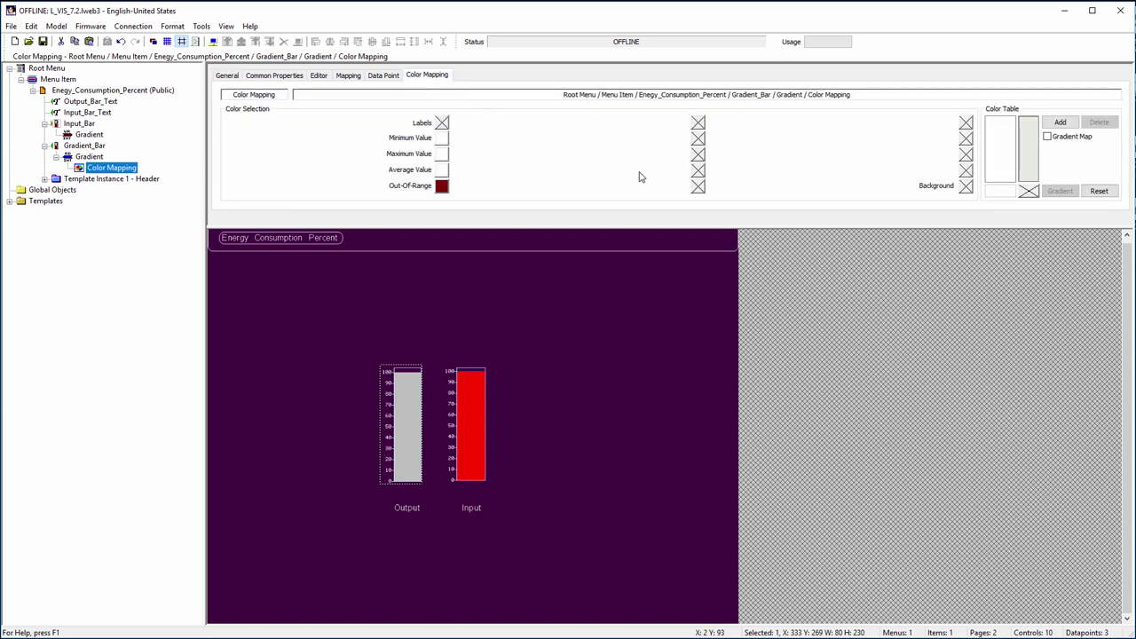
# Step: Add colour table entries at 0, 50 and 90
pyautogui.click(1055, 127)
pyautogui.click(1054, 125)
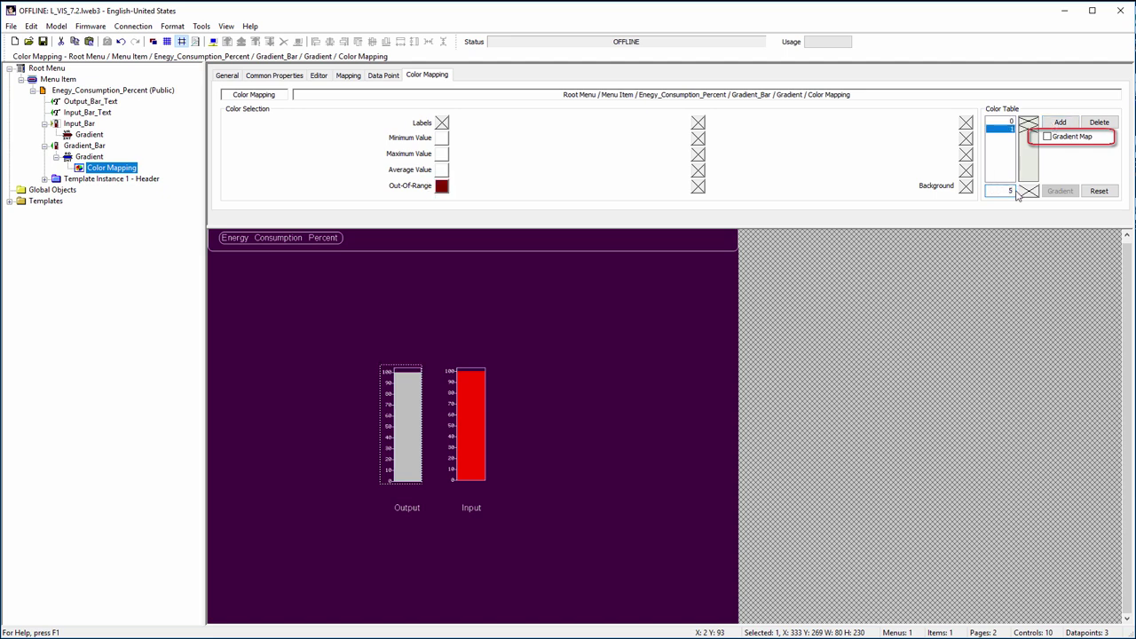
pyautogui.write('0')
pyautogui.click(1058, 122)
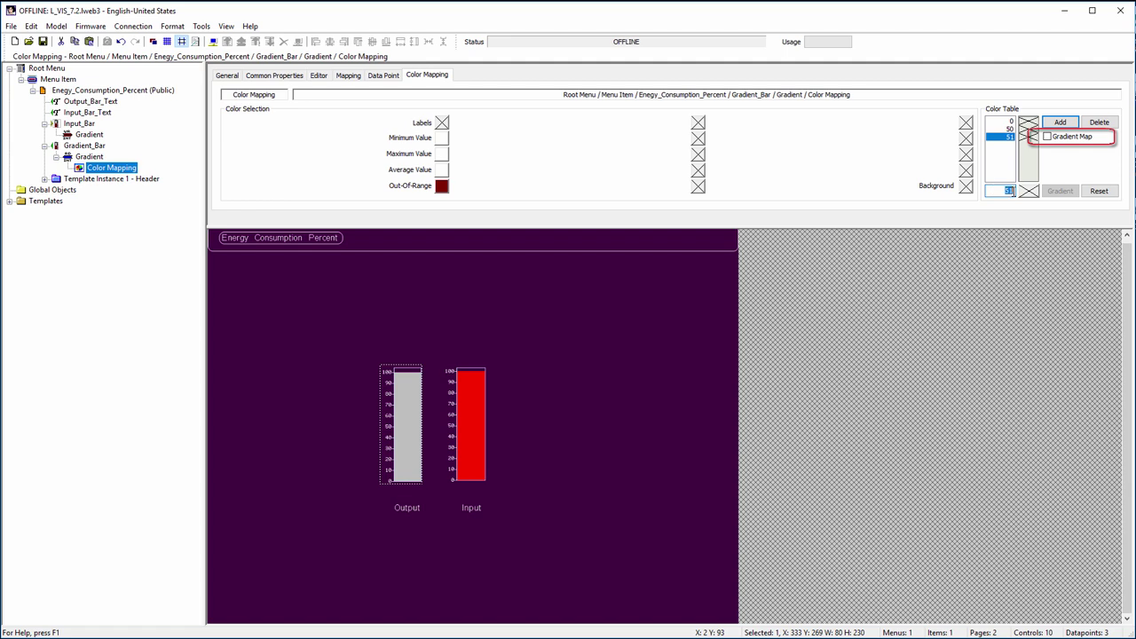
pyautogui.write('90')
# Step: Colour the entries green for 0, yellow for 50 and red for 90
pyautogui.click(1028, 123)
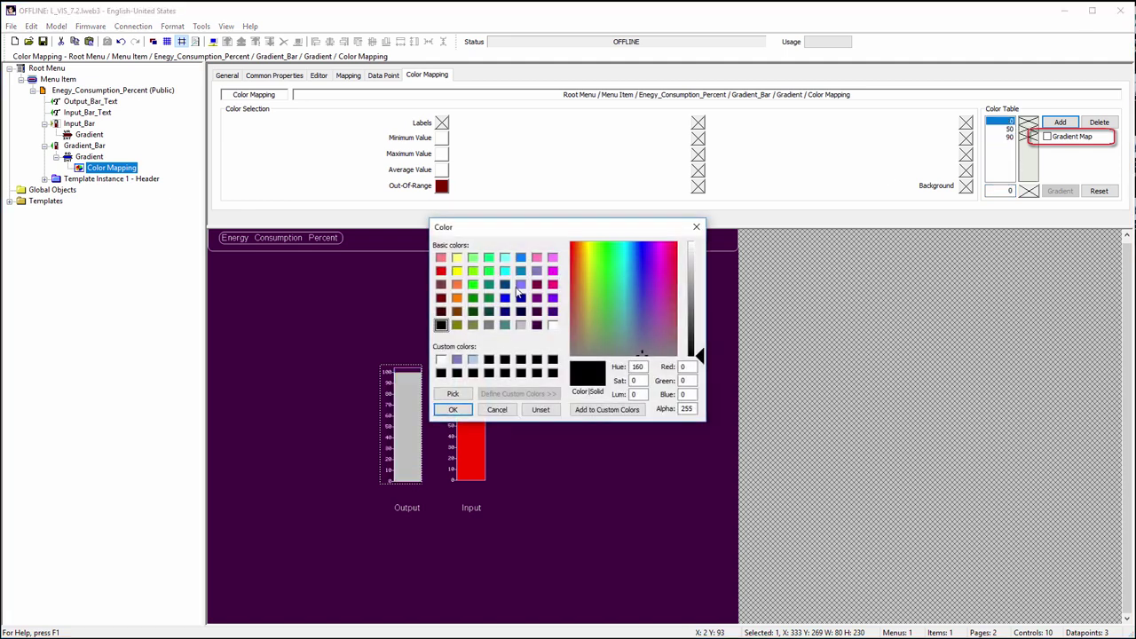
pyautogui.click(474, 286)
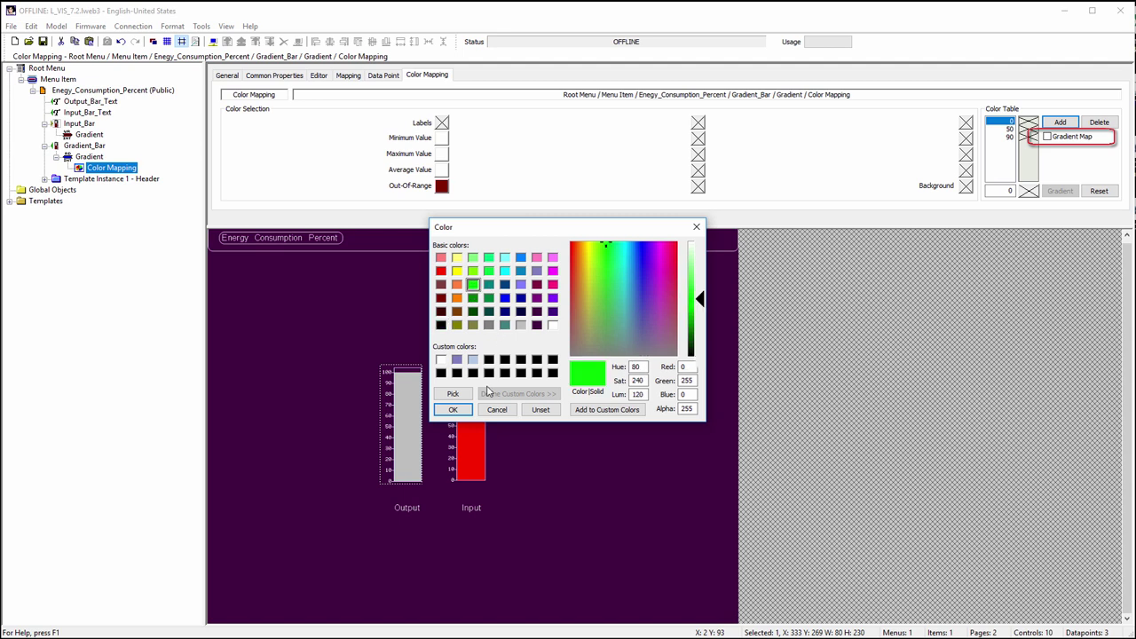
pyautogui.click(458, 408)
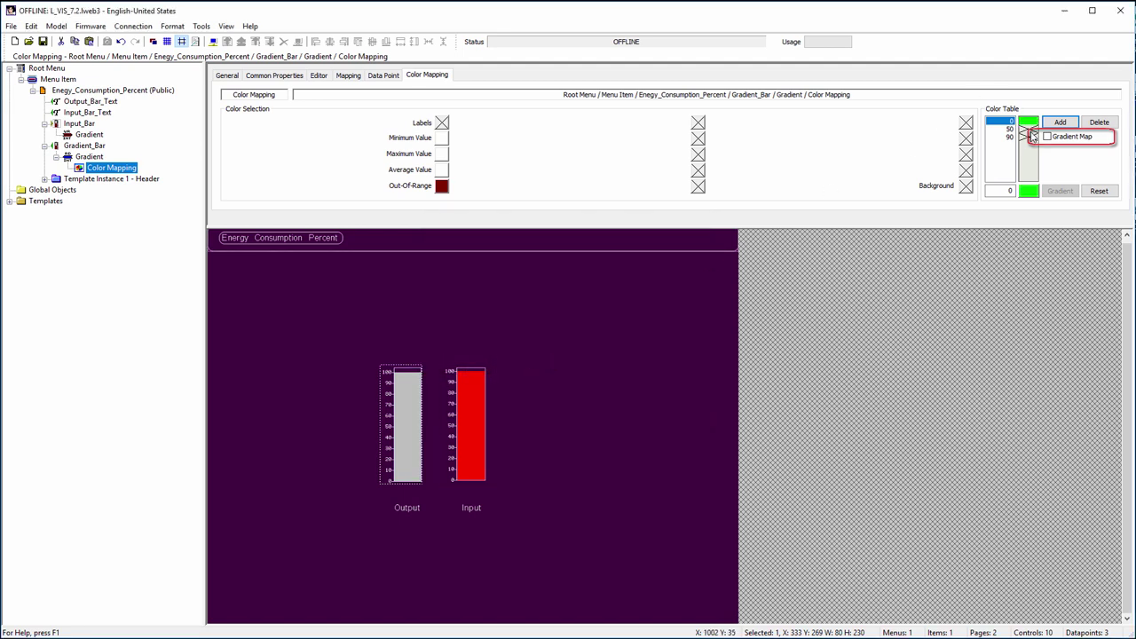
pyautogui.click(1030, 133)
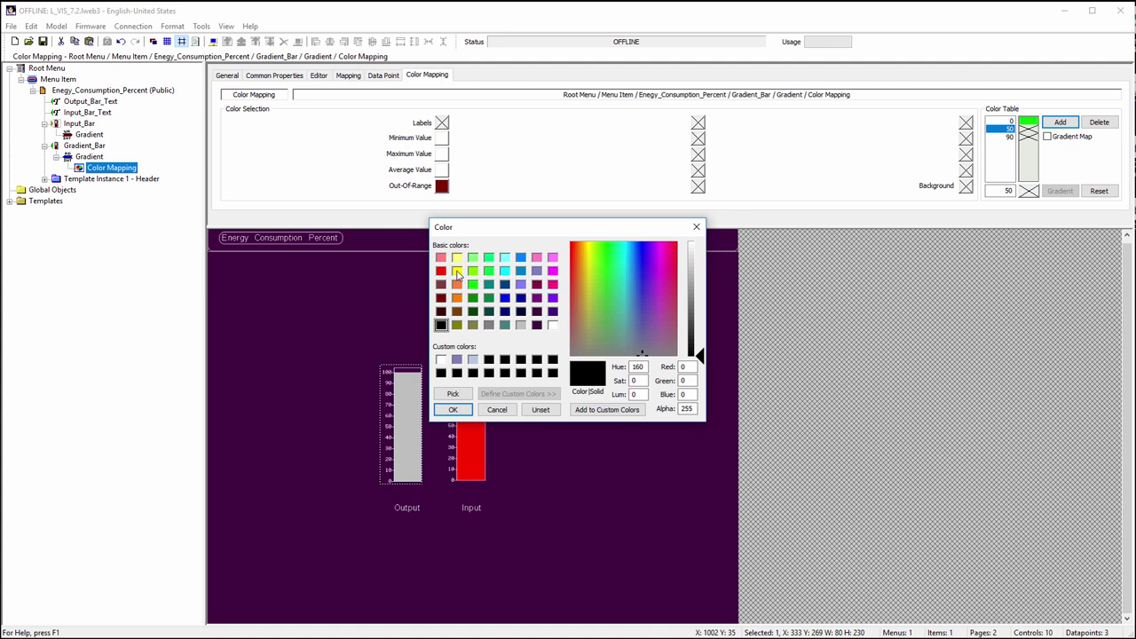
pyautogui.click(457, 271)
pyautogui.click(453, 409)
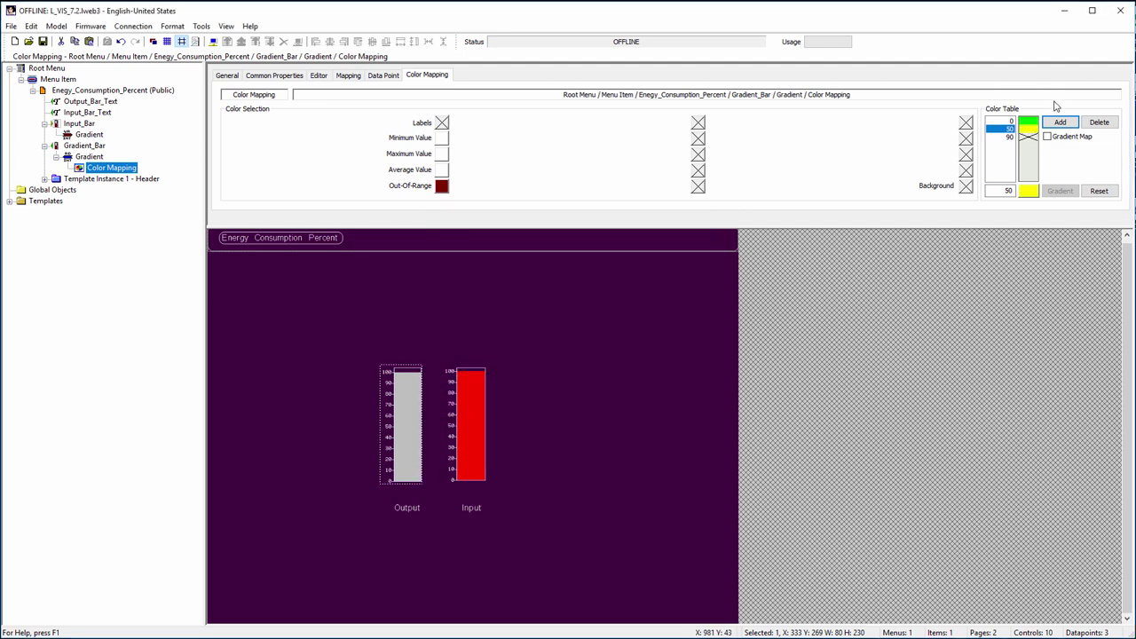
pyautogui.click(1031, 140)
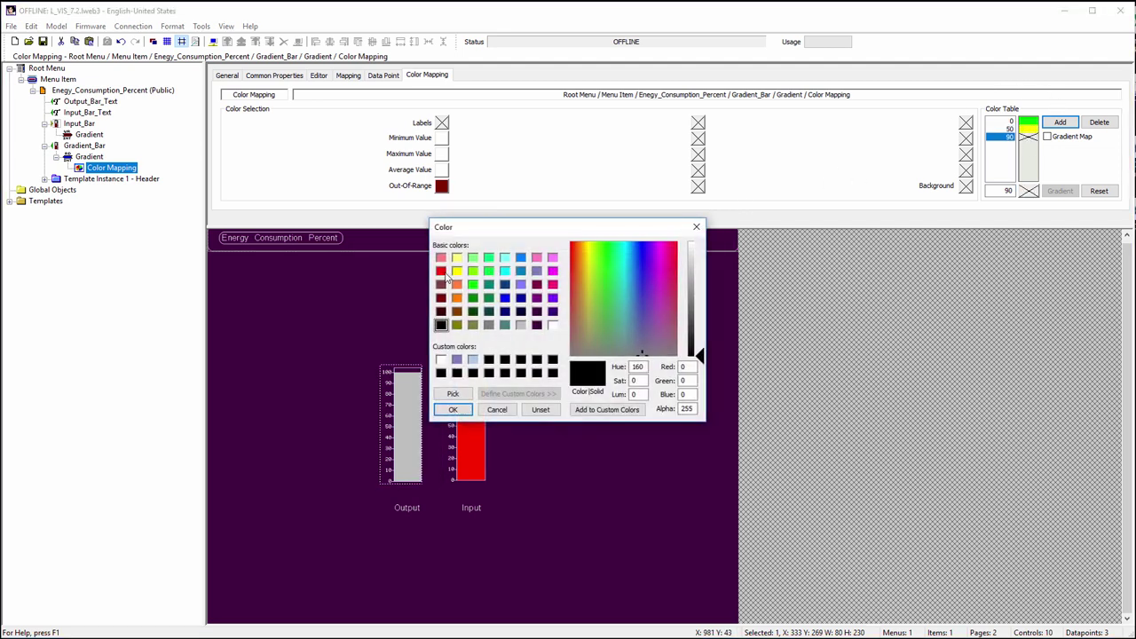
pyautogui.click(441, 271)
pyautogui.click(452, 409)
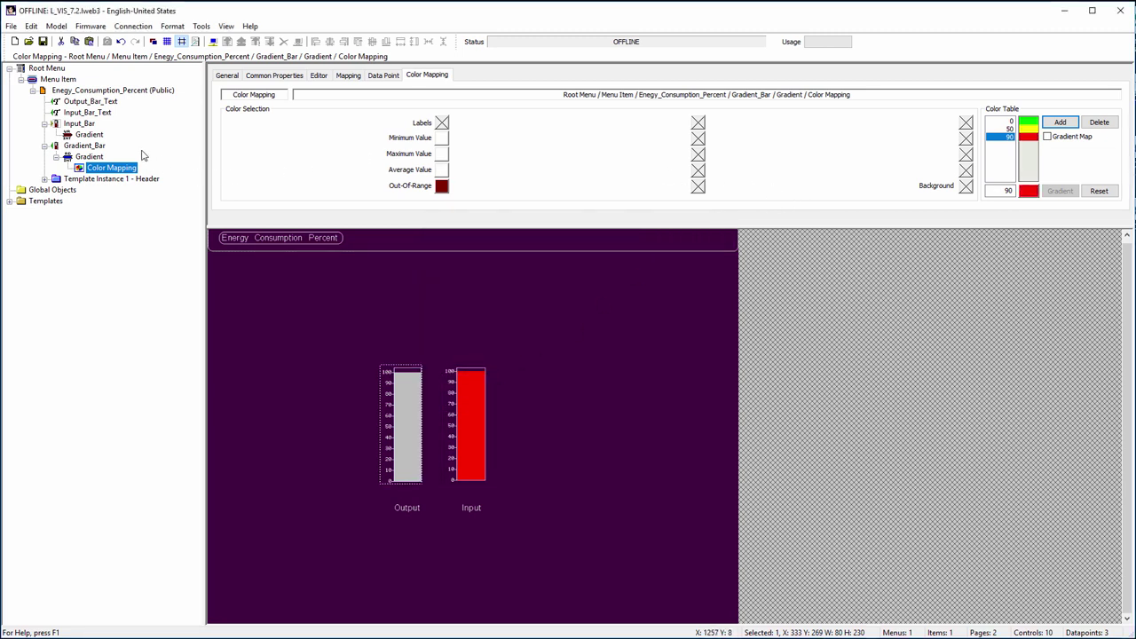
# Step: Set Gradient_Bar's Bar Color Mode to Gradient and reselect its Gradient Color Mapping
pyautogui.click(94, 145)
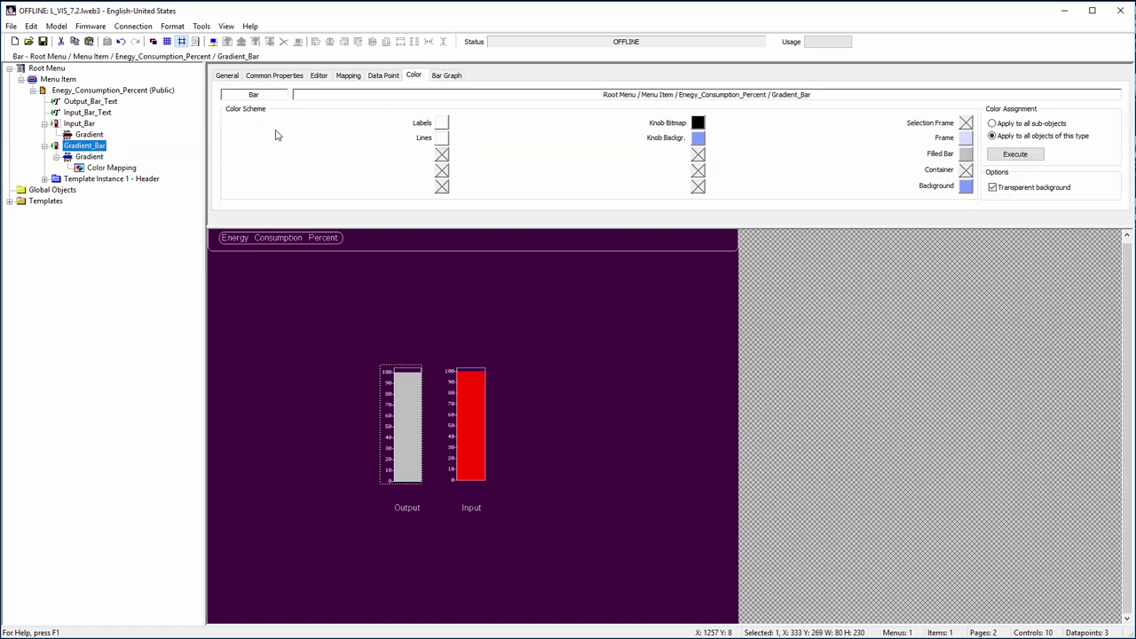
pyautogui.click(446, 75)
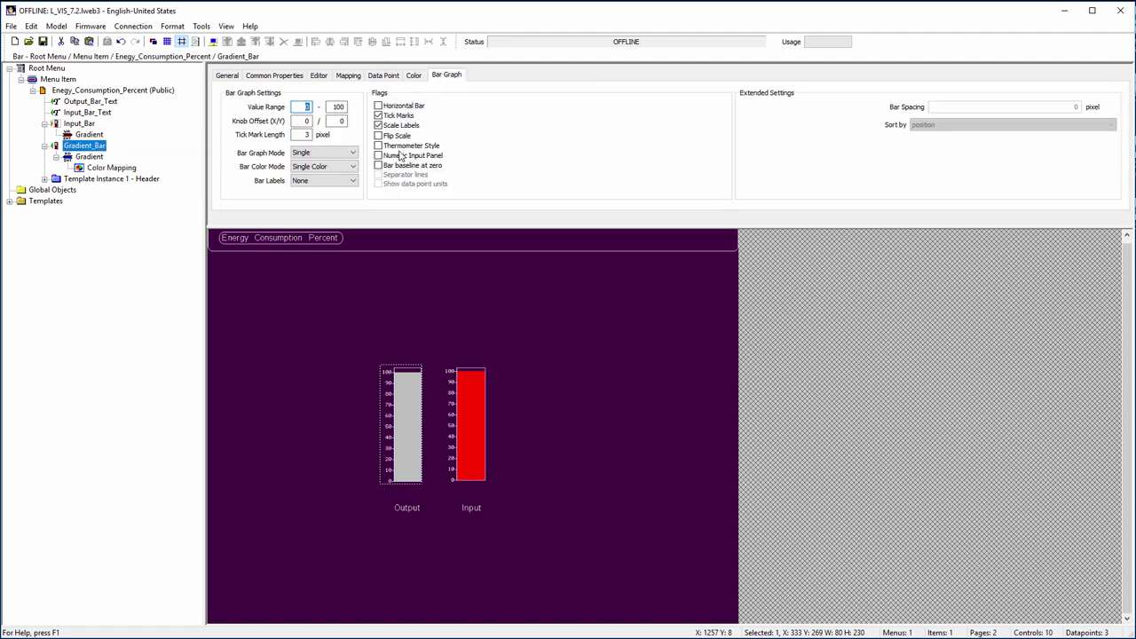
pyautogui.click(354, 170)
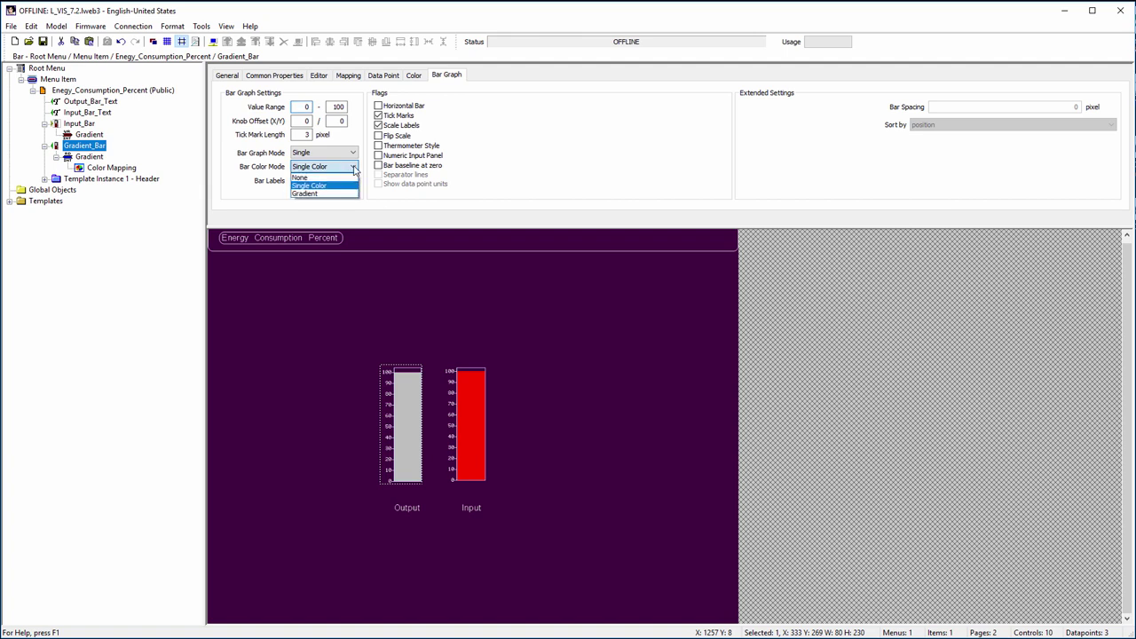
pyautogui.click(321, 196)
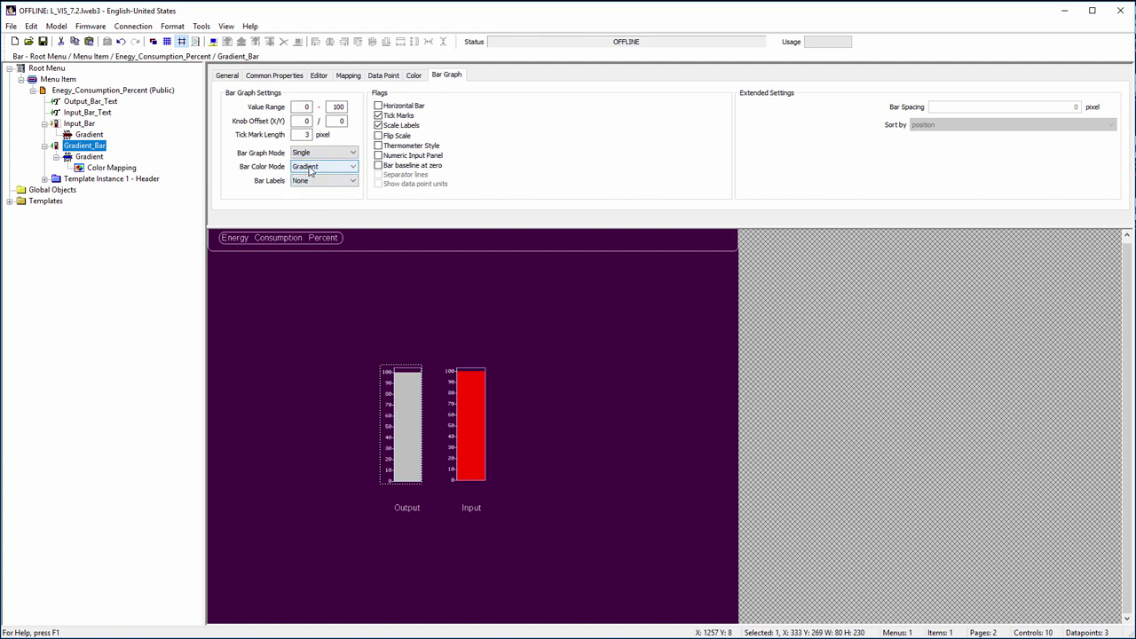
pyautogui.click(89, 156)
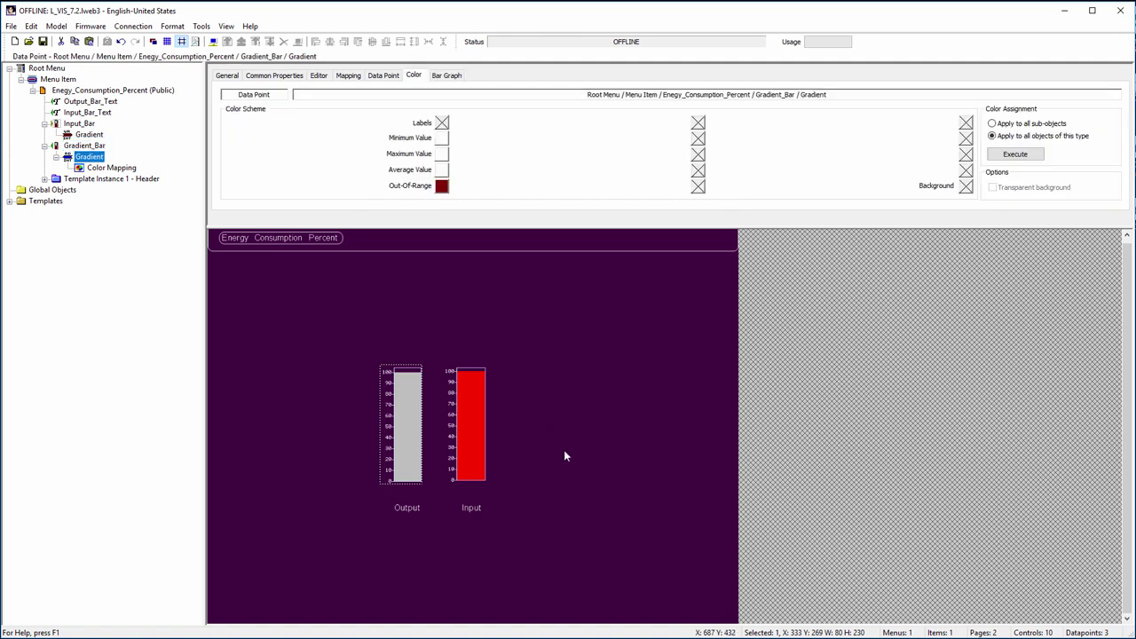
pyautogui.click(111, 168)
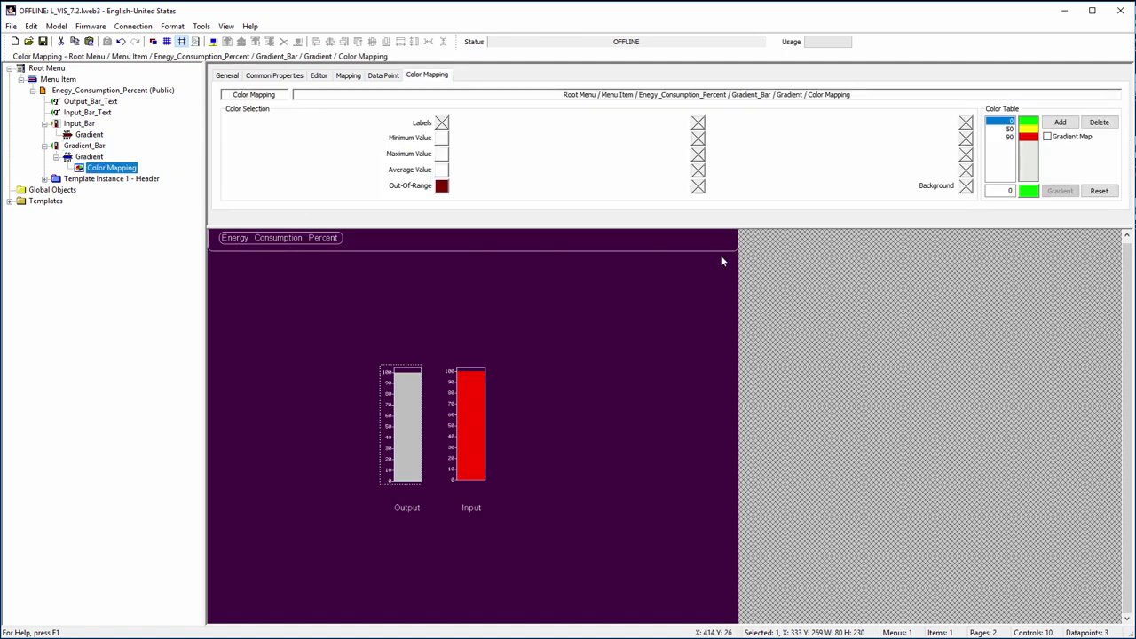
# Step: Run the simulation and raise the Input bar to about 43 to see the Output colour bands
pyautogui.click(966, 187)
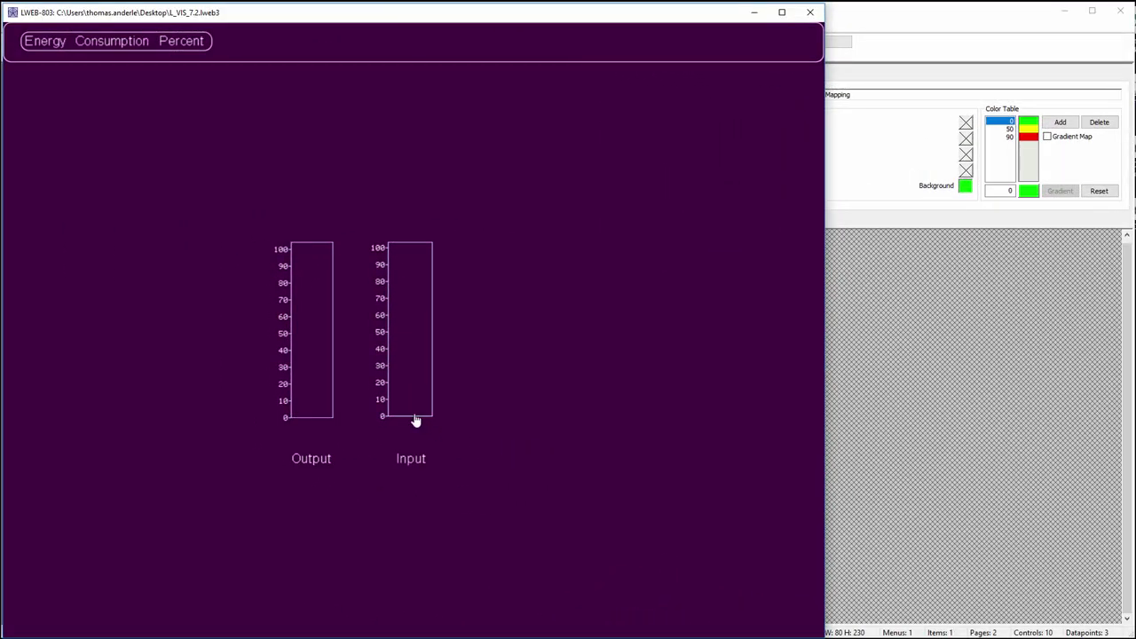
pyautogui.moveTo(412, 419); pyautogui.dragTo(425, 244)
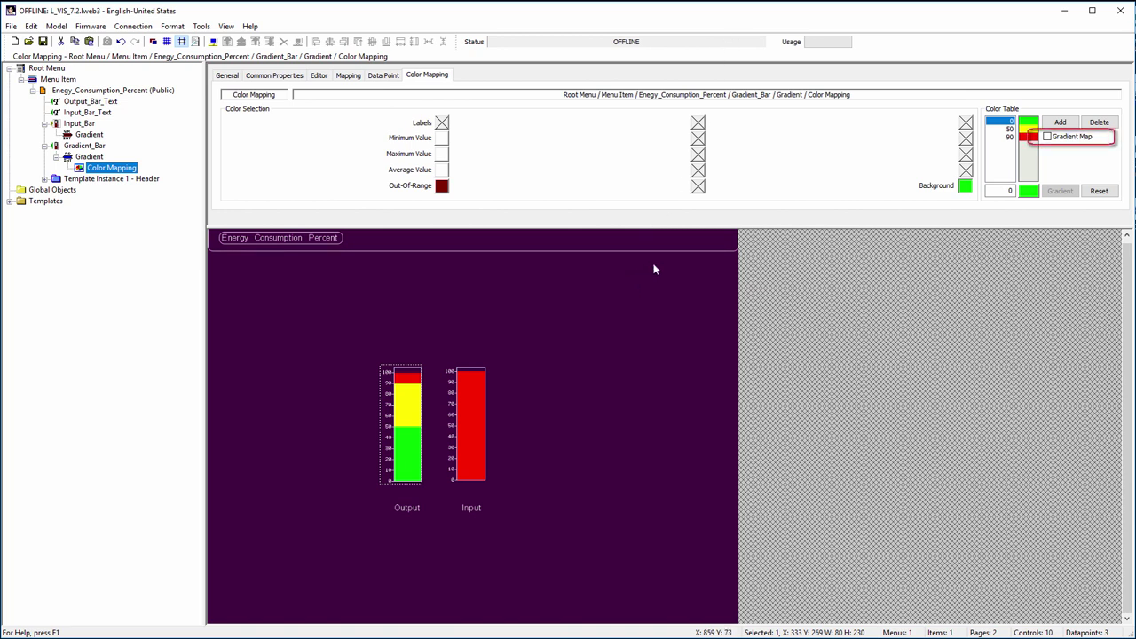
# Step: Enable Gradient Map in the colour table and review the 50 and 90 entries
pyautogui.click(1047, 137)
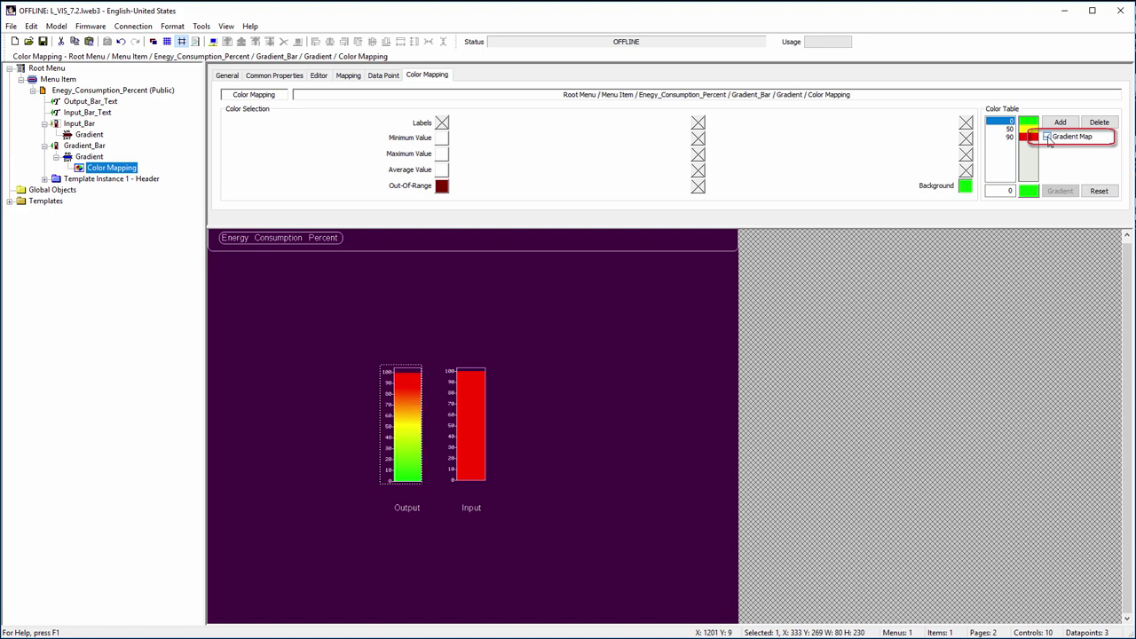
pyautogui.click(995, 129)
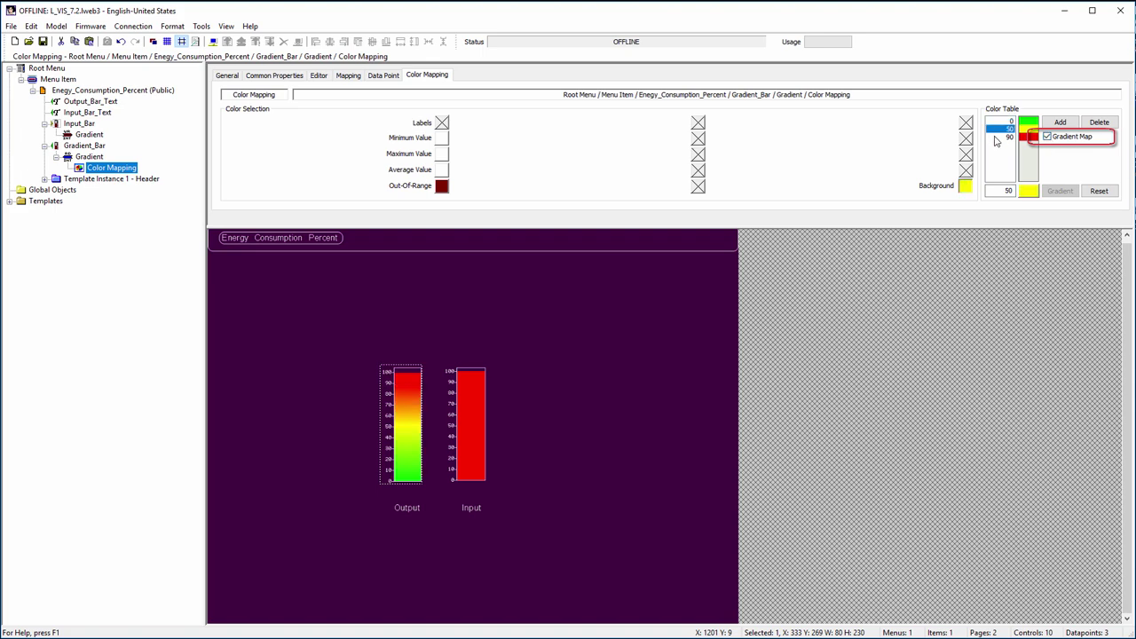
pyautogui.click(996, 137)
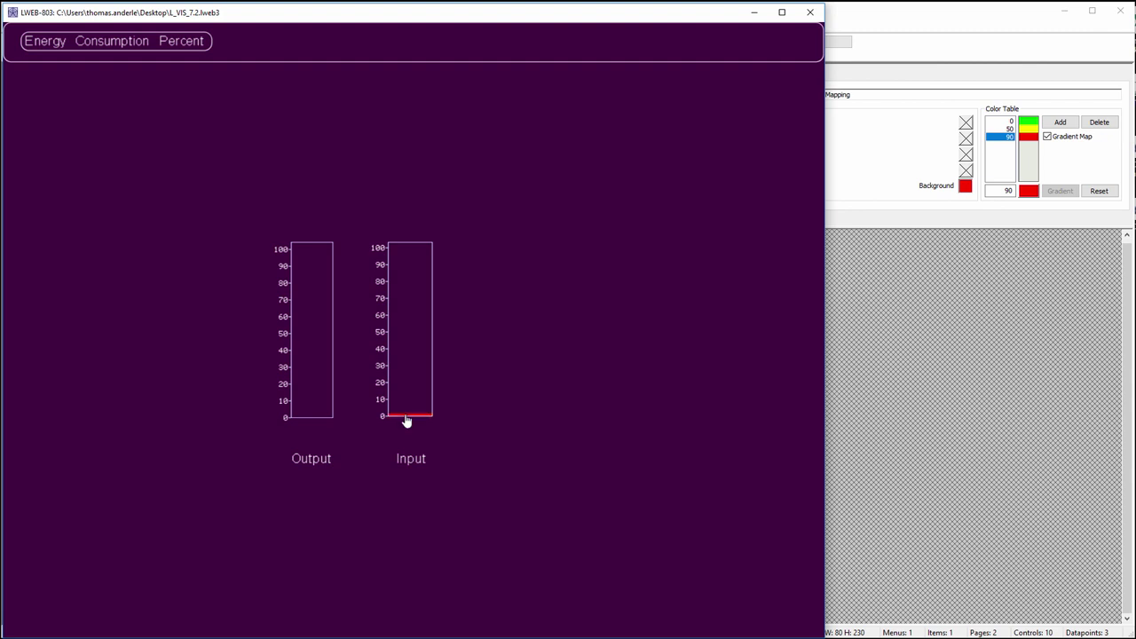
# Step: Raise Input to about 48, then expand Advanced_Bar to list Office_224–Office_227
pyautogui.moveTo(406, 421)
pyautogui.mouseDown()
pyautogui.moveTo(420, 254)
pyautogui.moveTo(408, 425)
pyautogui.mouseUp()
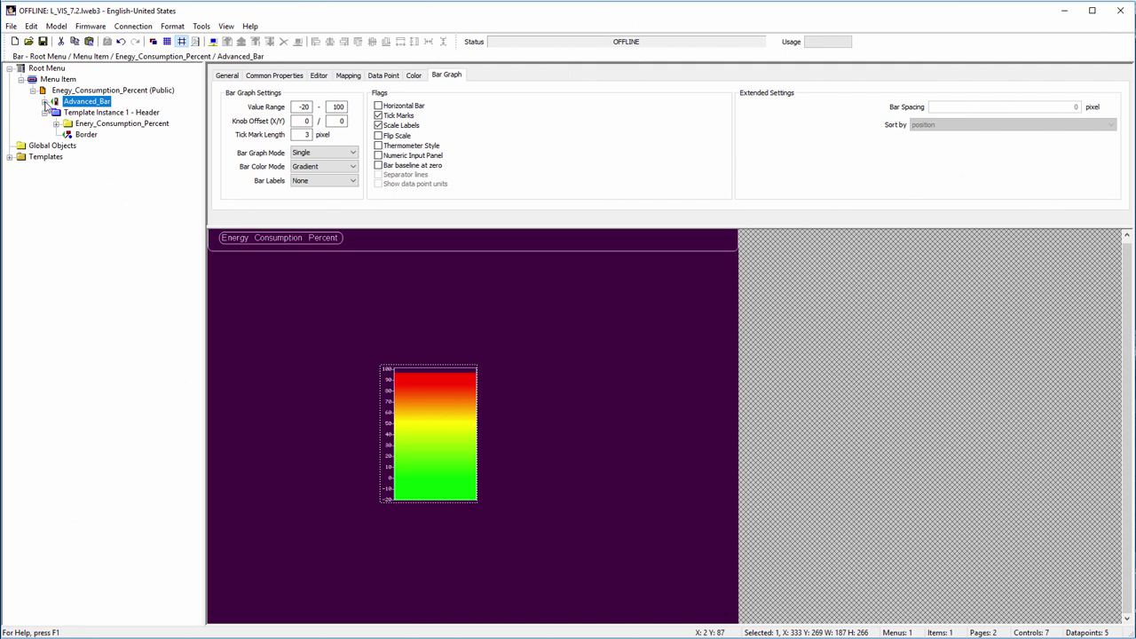
pyautogui.click(44, 103)
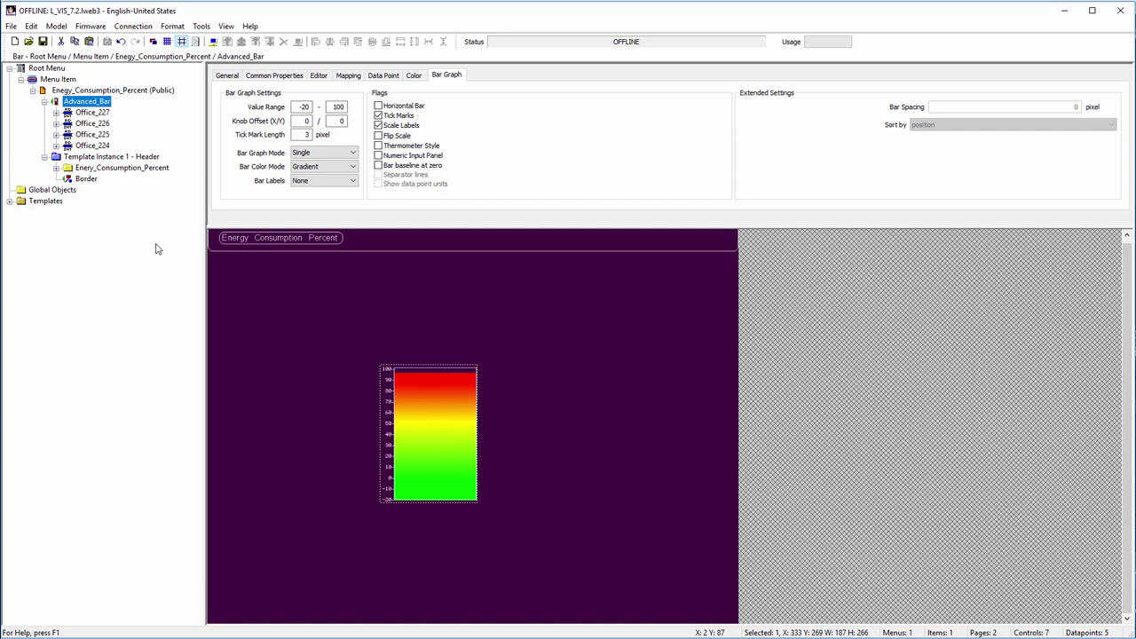
pyautogui.click(317, 154)
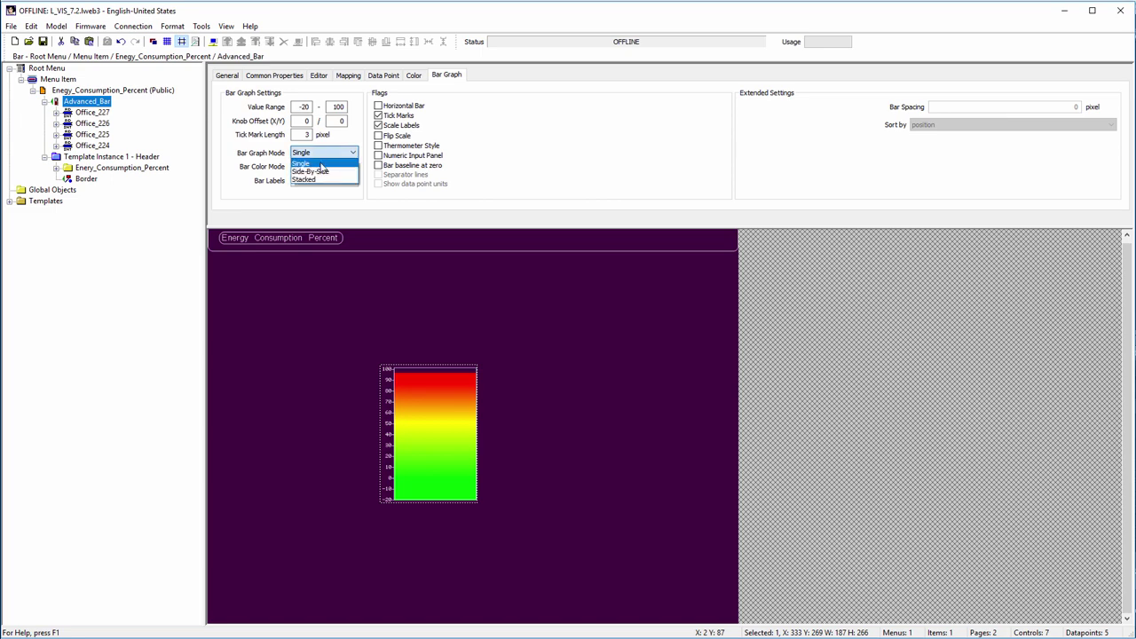
# Step: Try Side-By-Side, then set Advanced_Bar's Bar Graph Mode to Stacked with coloured office bands
pyautogui.click(324, 177)
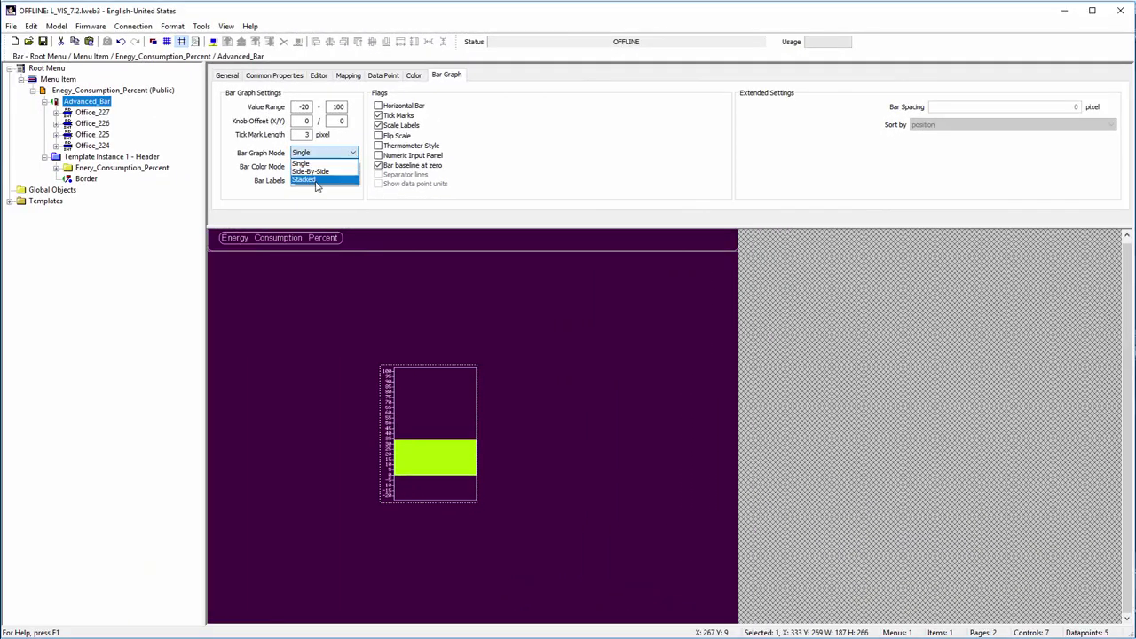
pyautogui.click(318, 180)
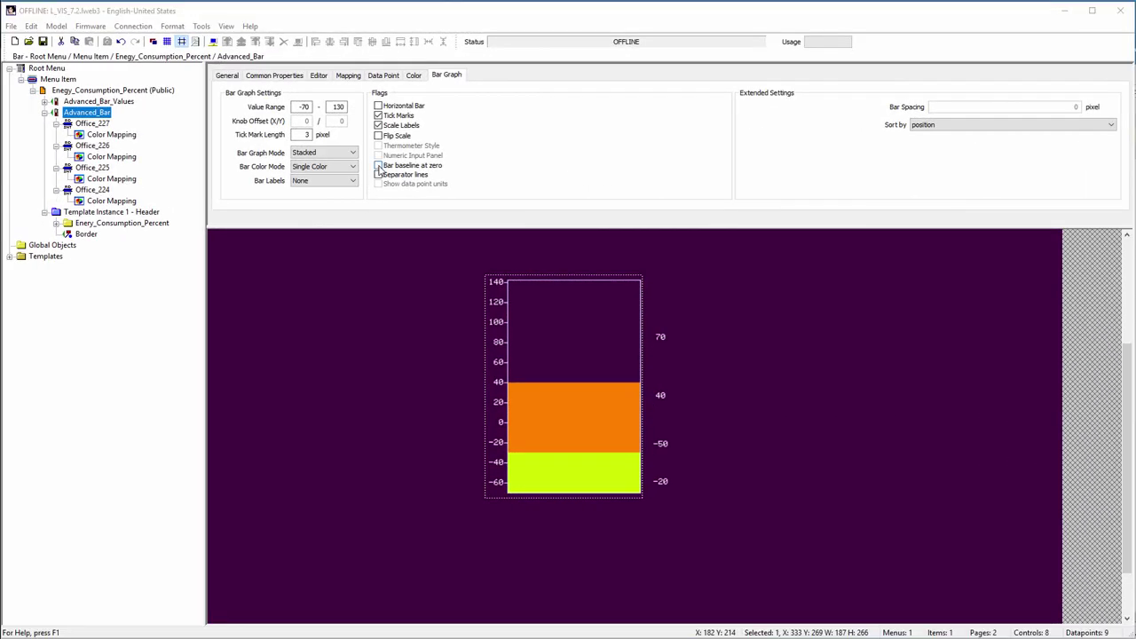
# Step: Enable Bar baseline at zero so the side-by-side office bars start from zero
pyautogui.click(378, 166)
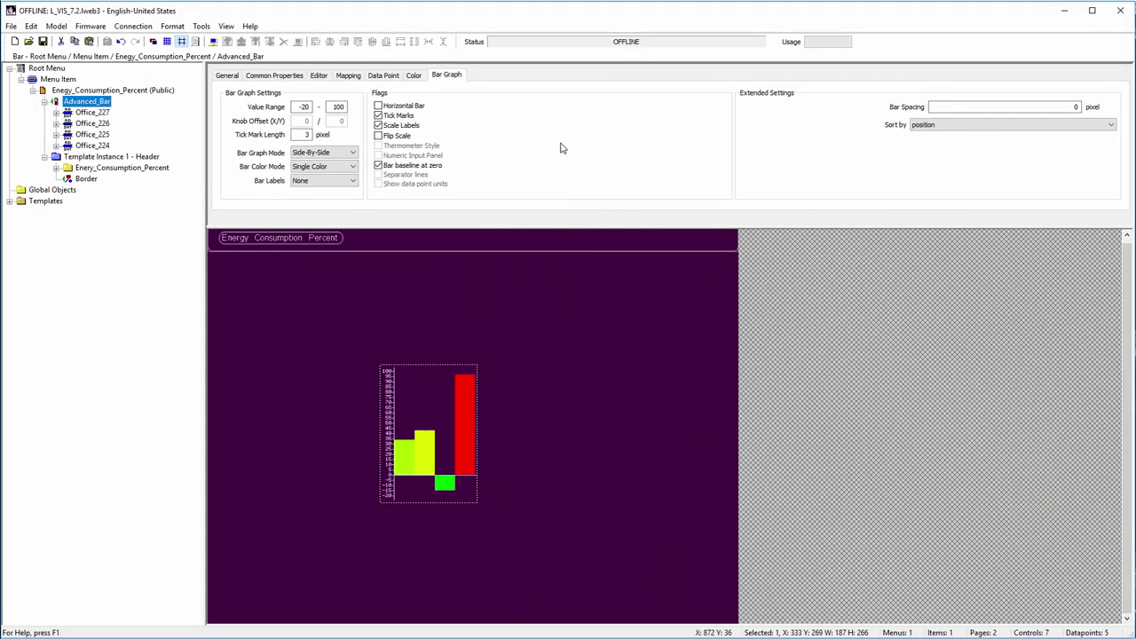
# Step: Set Advanced_Bar's Bar Color Mode to Gradient, then select Office_227 in the tree
pyautogui.click(353, 167)
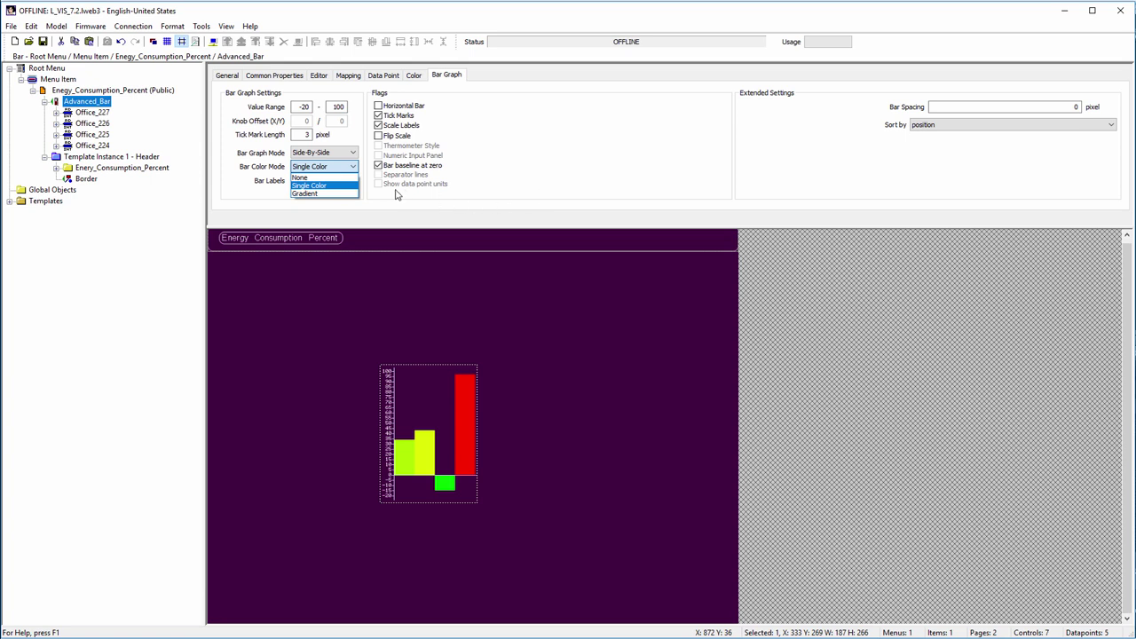
pyautogui.click(330, 194)
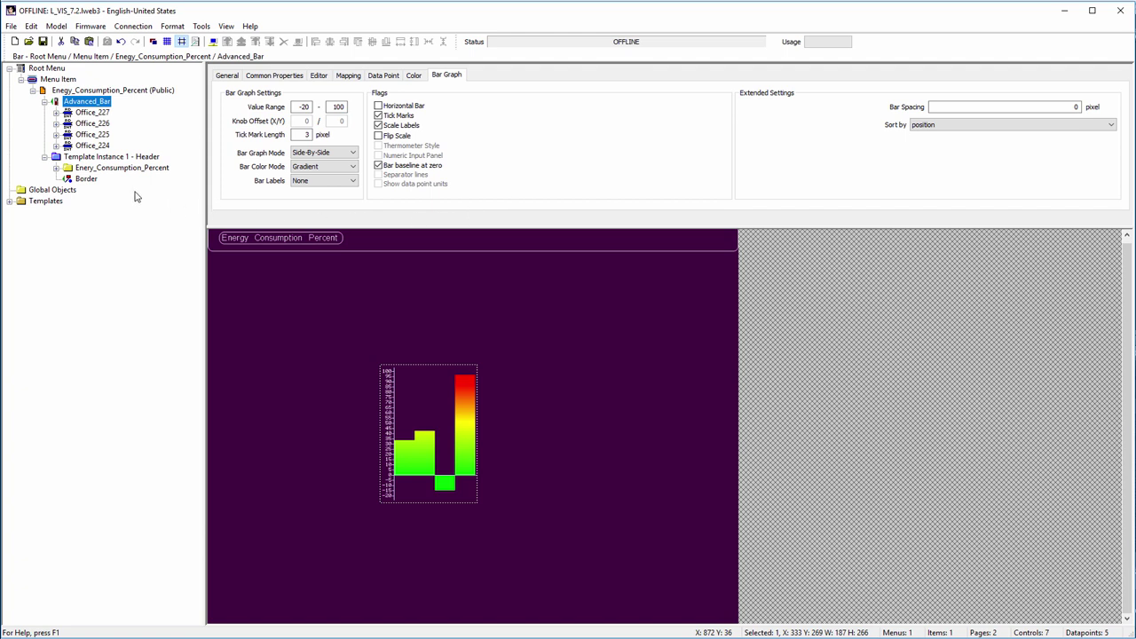
pyautogui.click(55, 113)
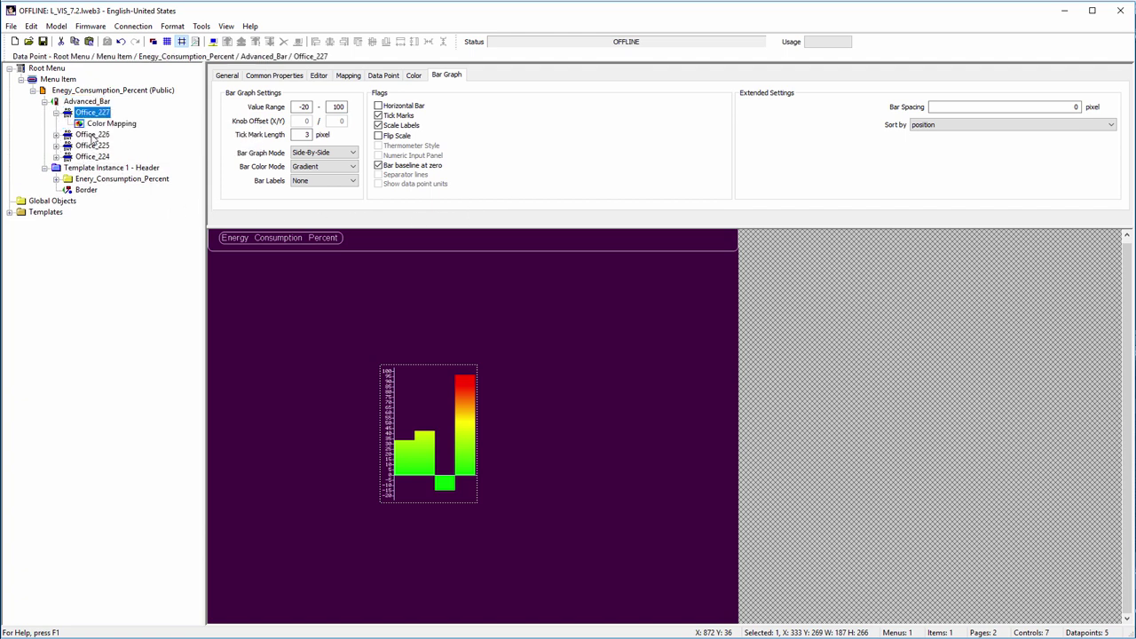
# Step: Check Office_227's colour mapping, then set Advanced_Bar's Bar Labels to Top
pyautogui.click(120, 126)
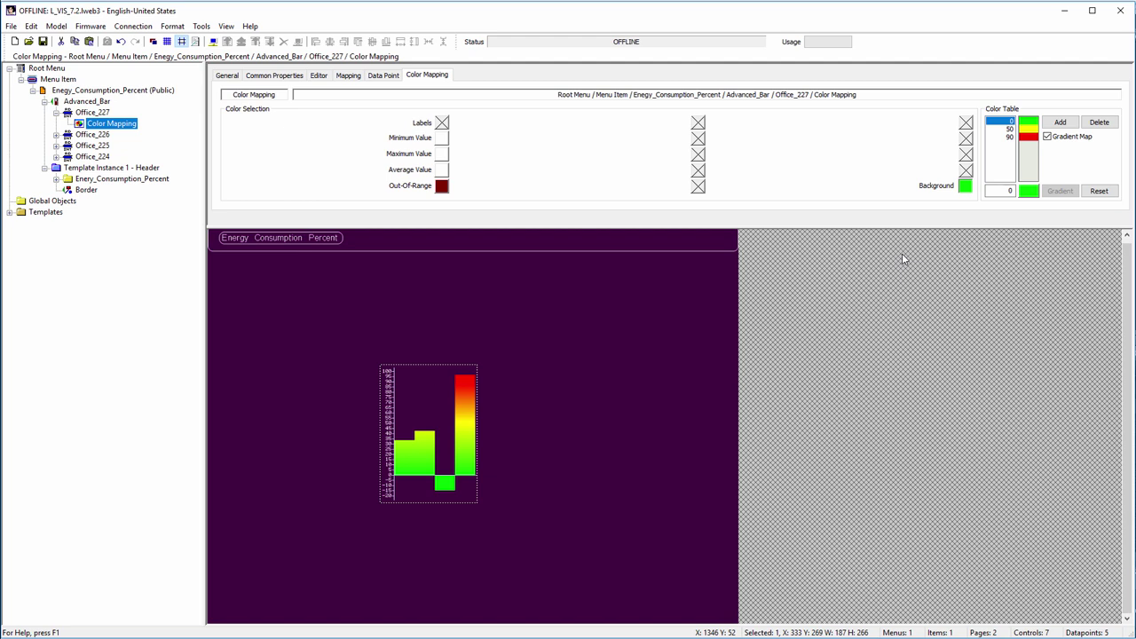
pyautogui.click(86, 101)
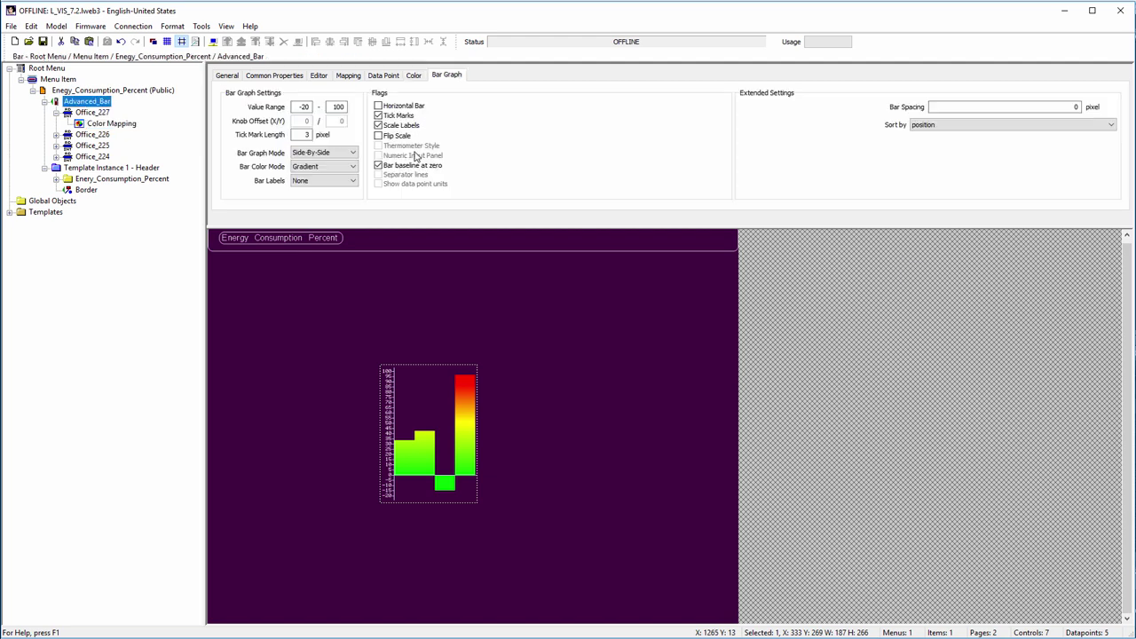
pyautogui.click(354, 181)
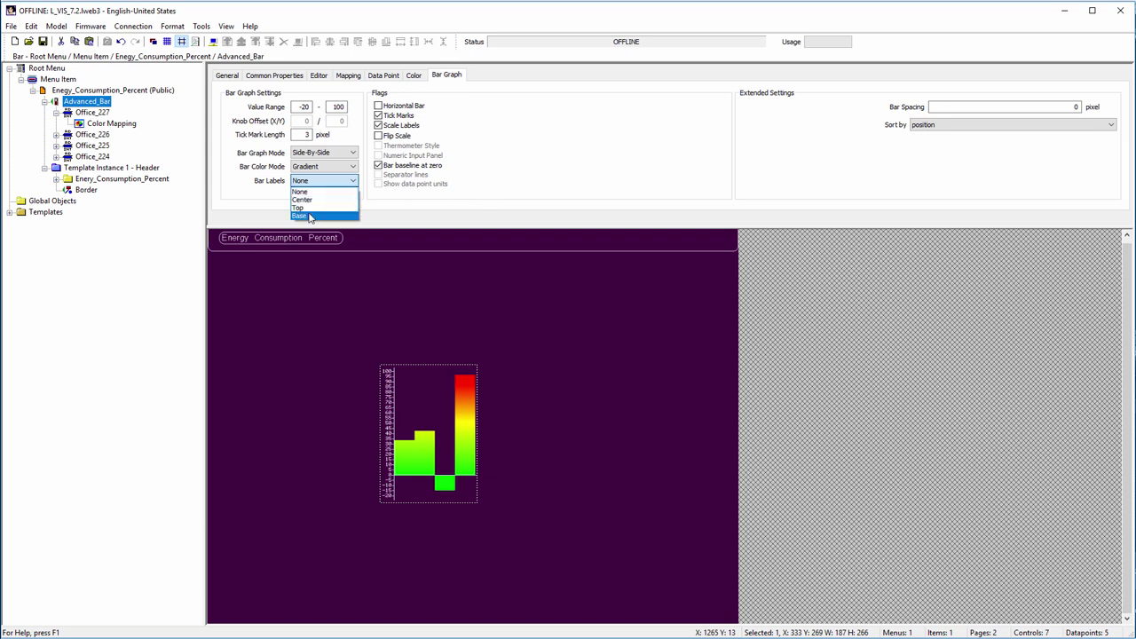
pyautogui.click(300, 208)
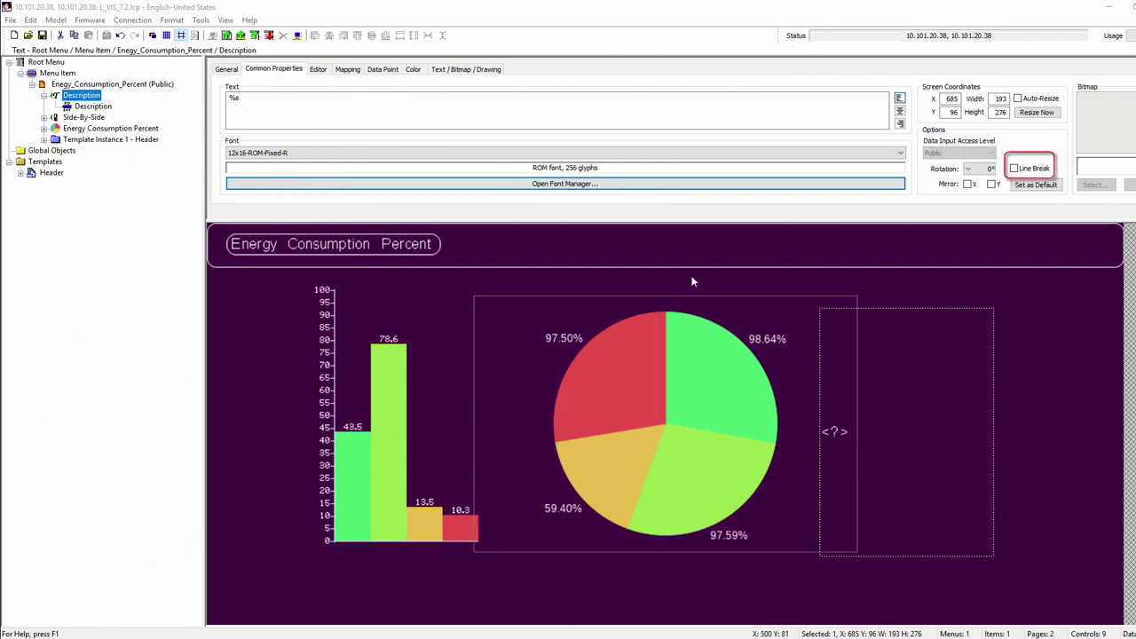
# Step: Enable Line Break on the Description, download to the device, and begin entering 'This Page shows'
pyautogui.click(1017, 170)
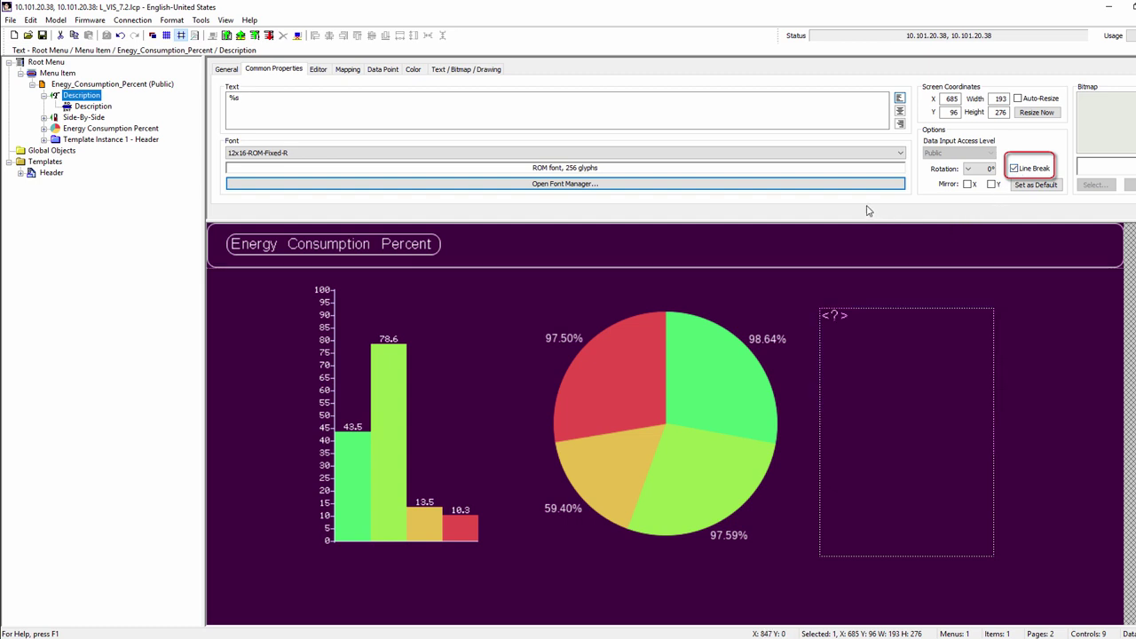
pyautogui.click(43, 36)
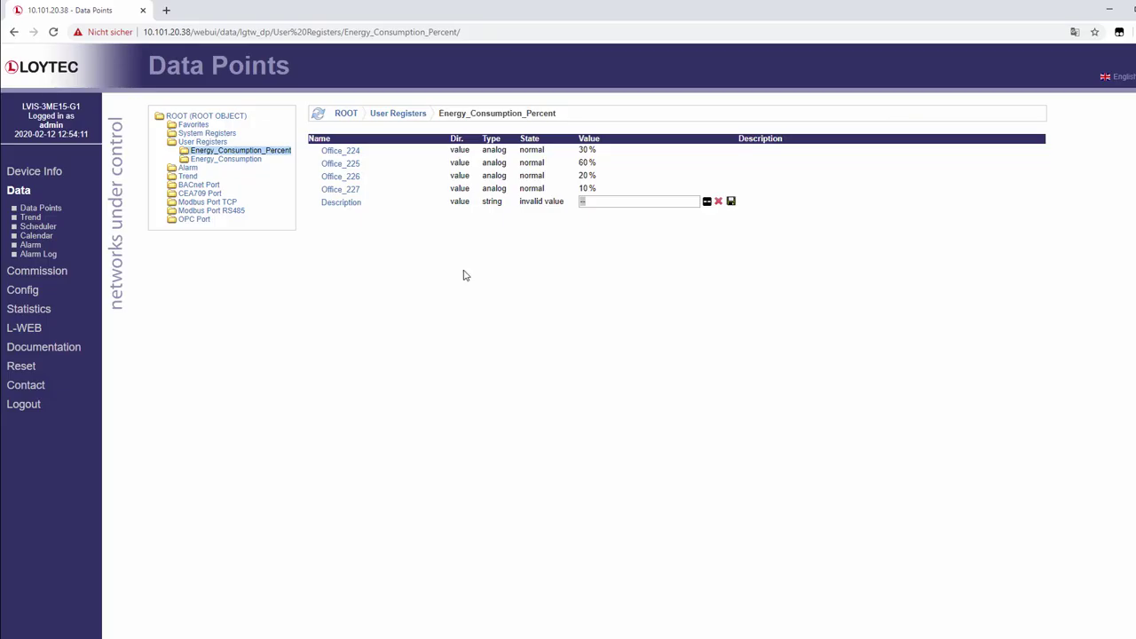
pyautogui.click(581, 201)
pyautogui.write('This Page')
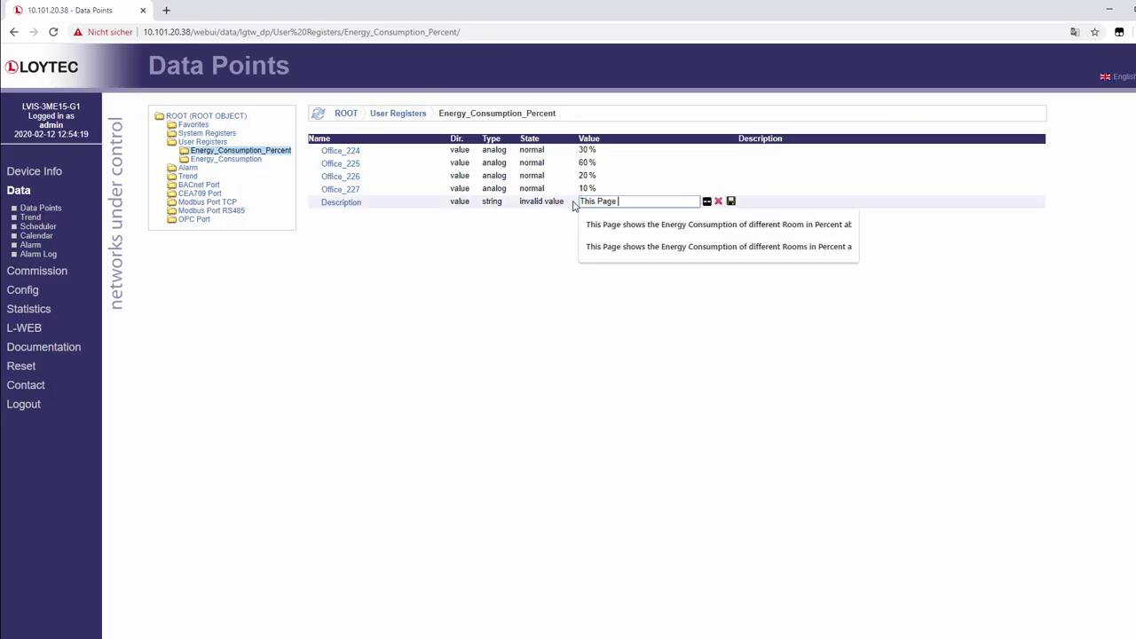
pyautogui.write(' shows')
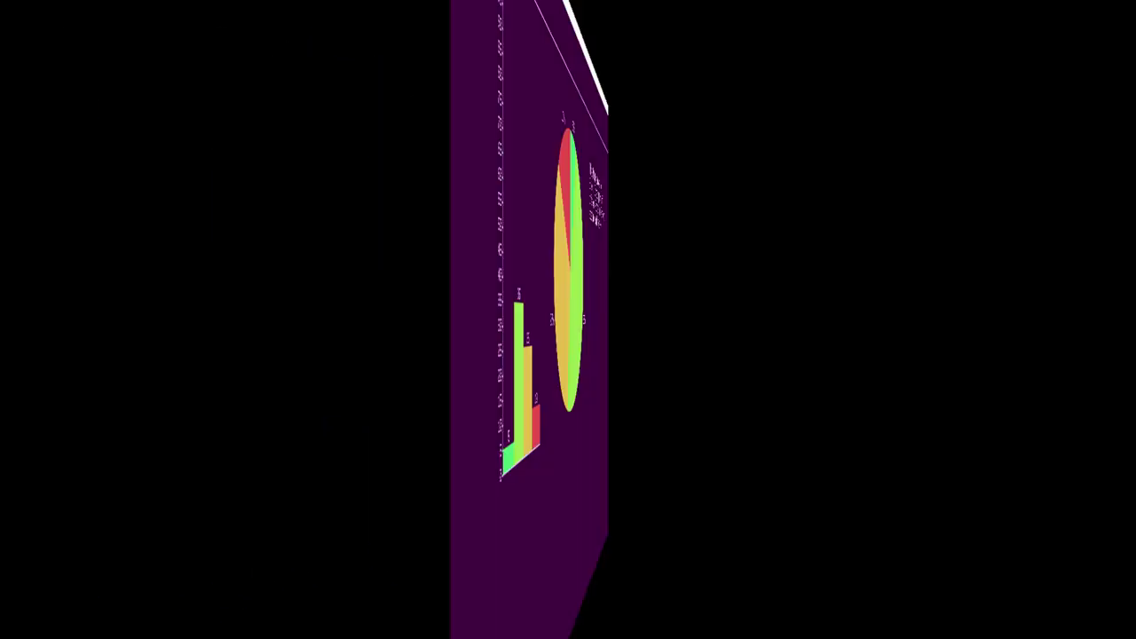